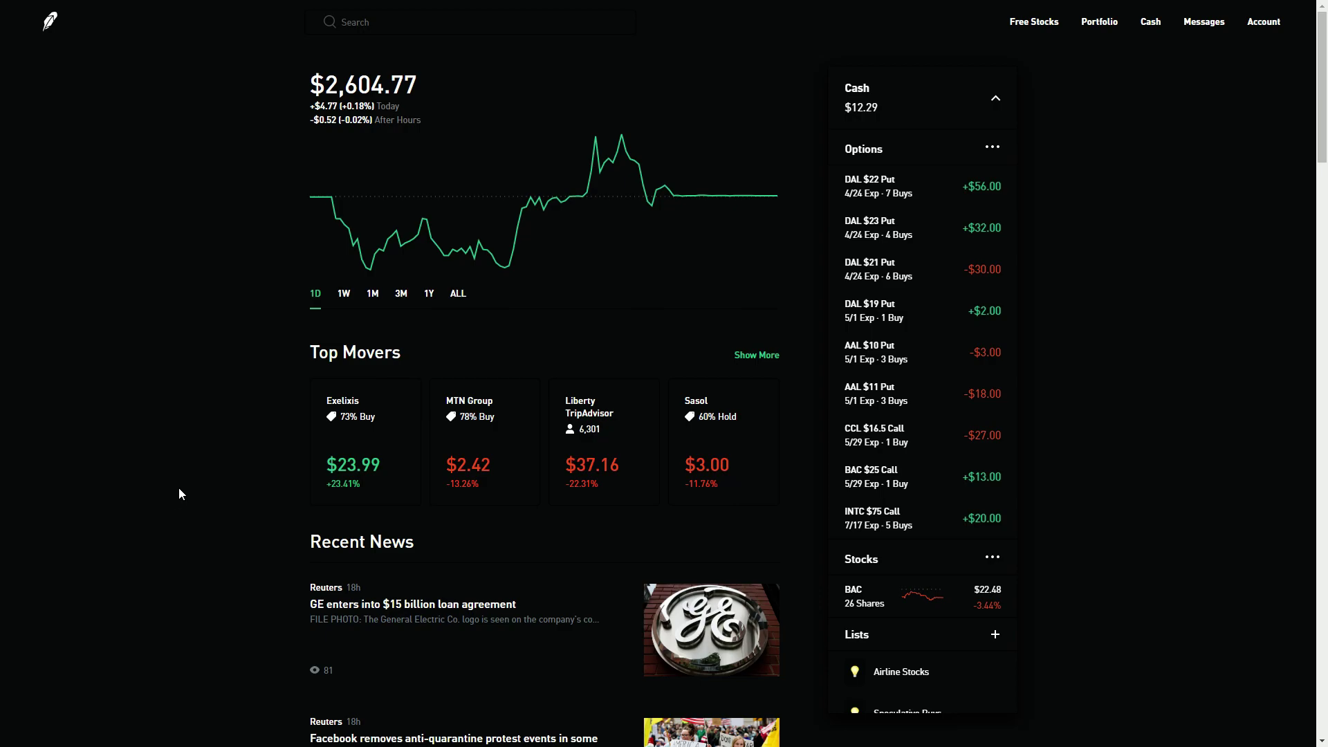
Search DAL, open Delta Air Lines, and view its one-week (1W) price chart.
click(374, 15)
text(DAL)
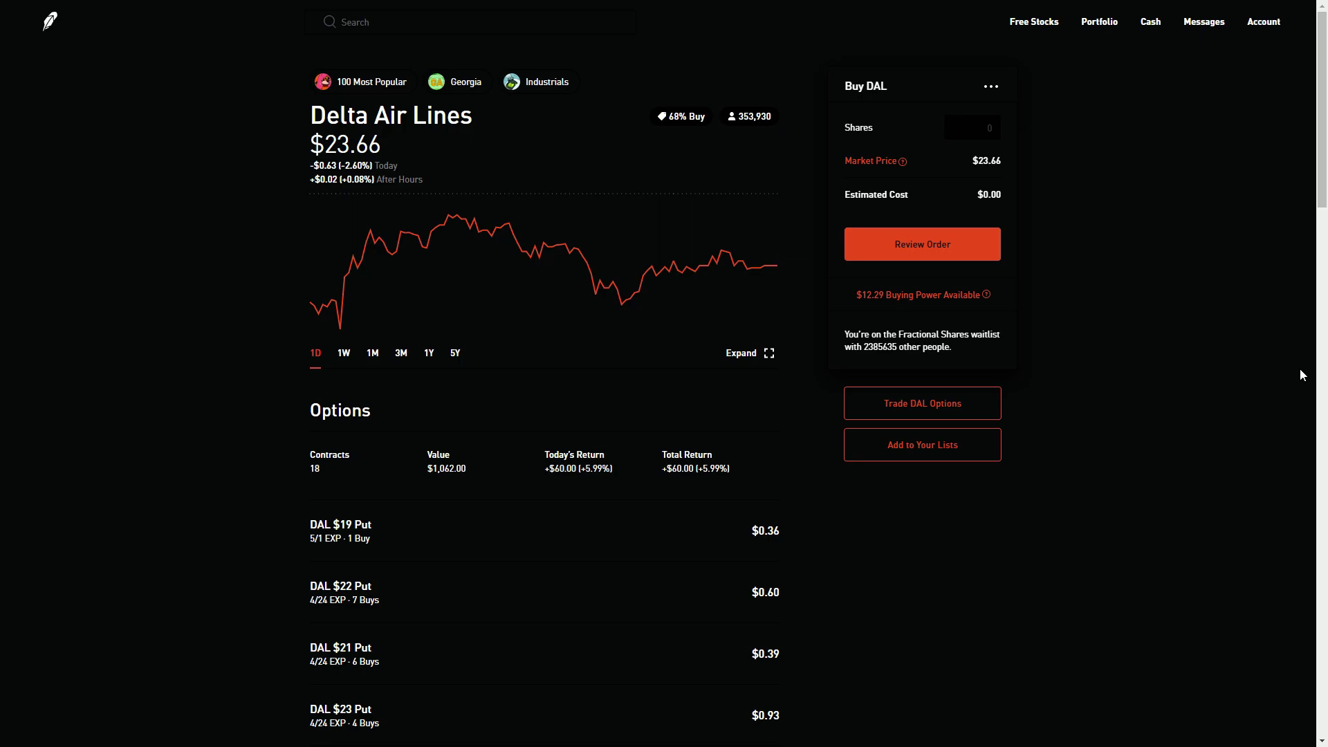
click(345, 355)
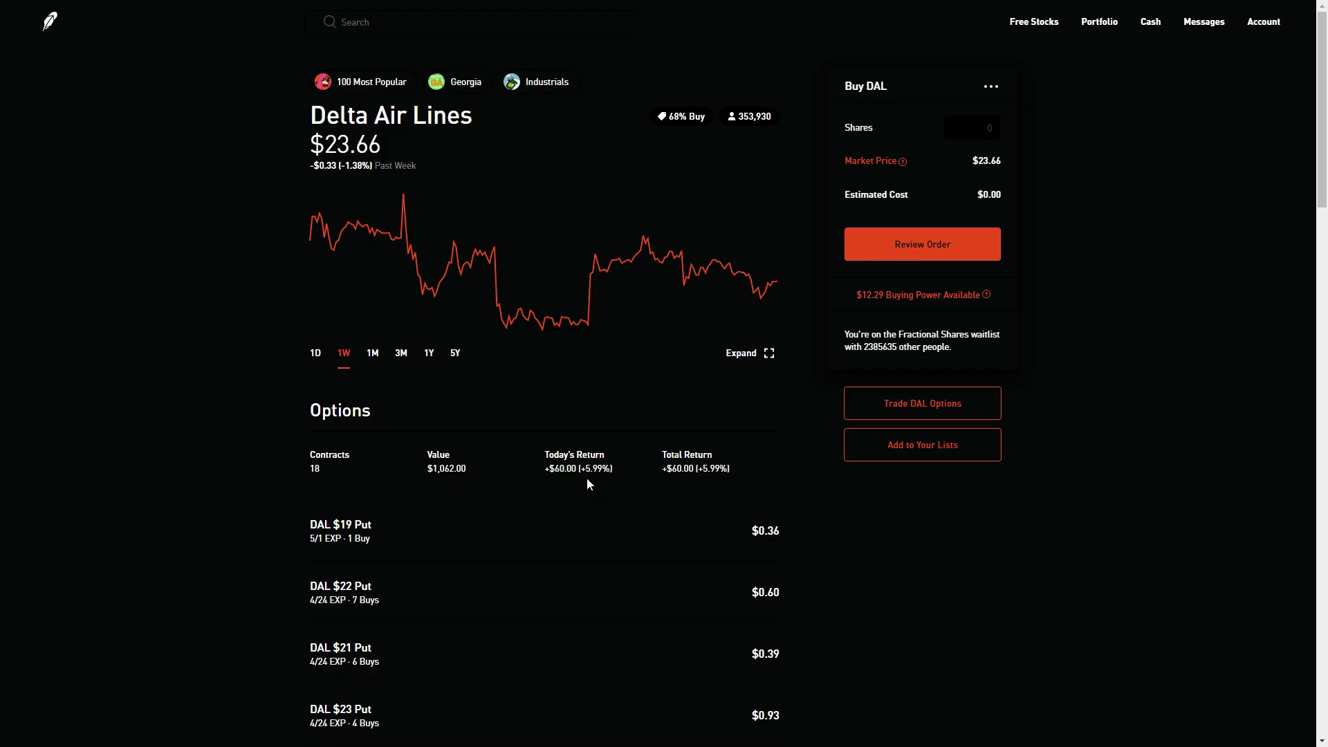
scroll(371, 510, down, 3)
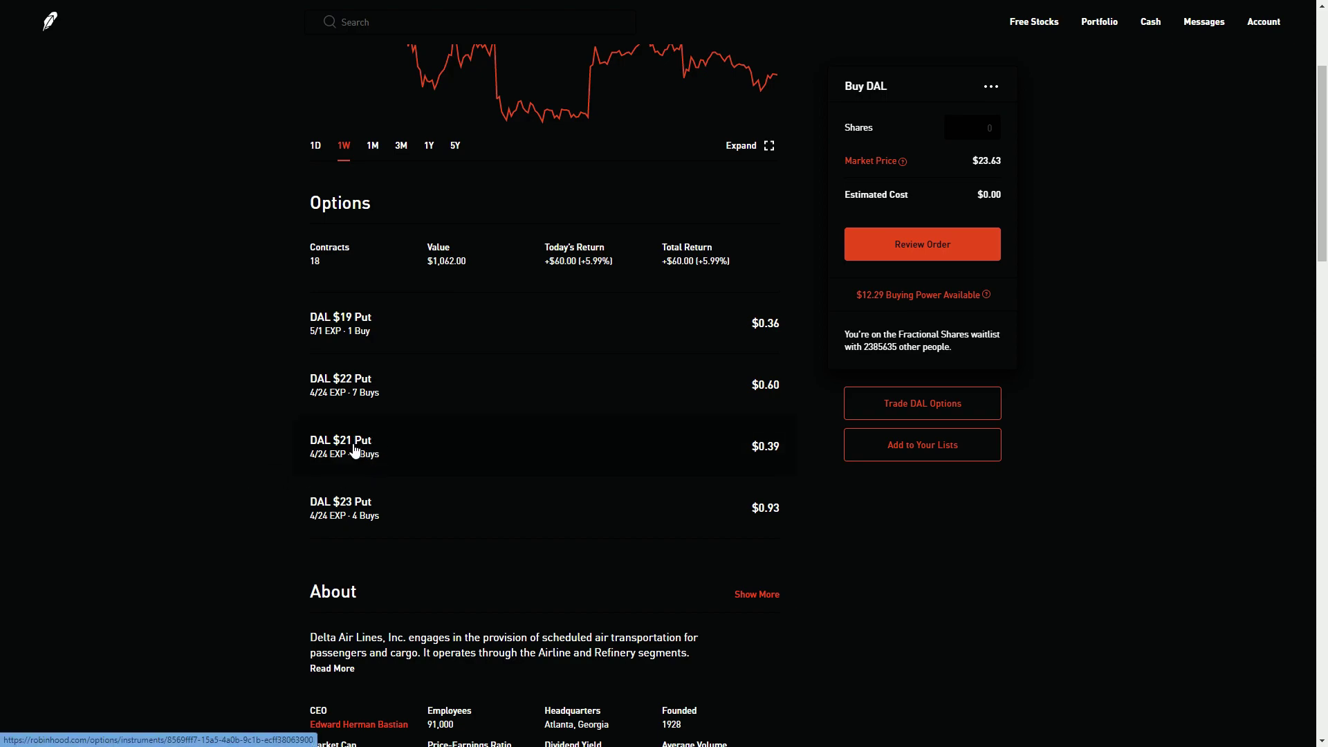
scroll(206, 445, up, 1)
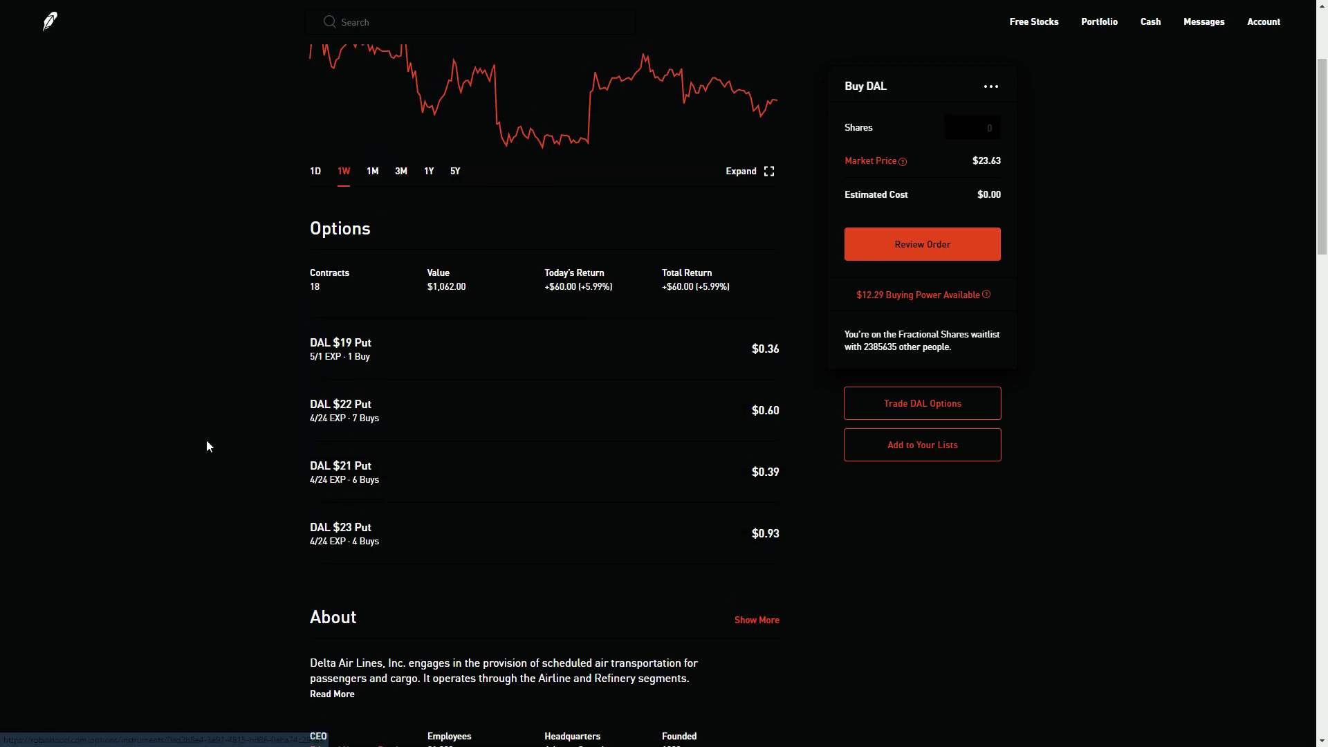
scroll(207, 445, up, 3)
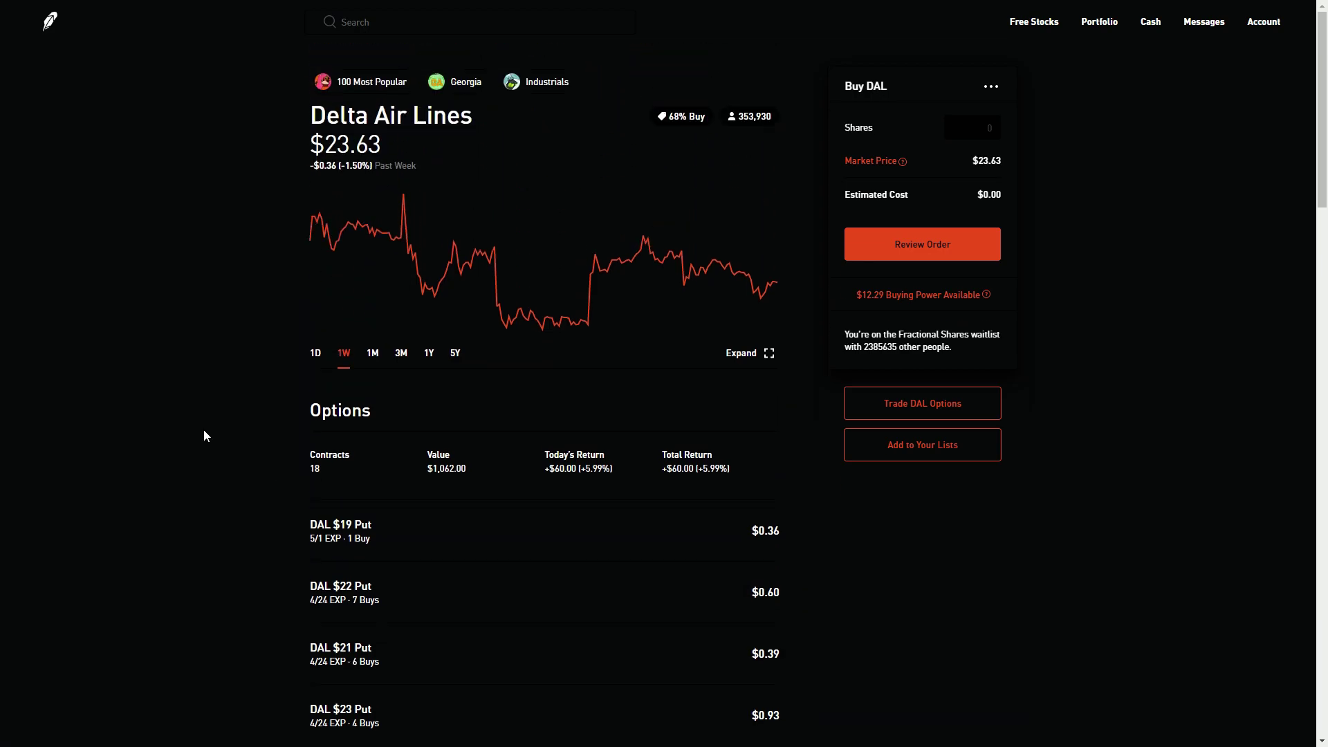
Show the April 24 DAL put chain and expand the $21 strike's quote and Greeks.
click(938, 408)
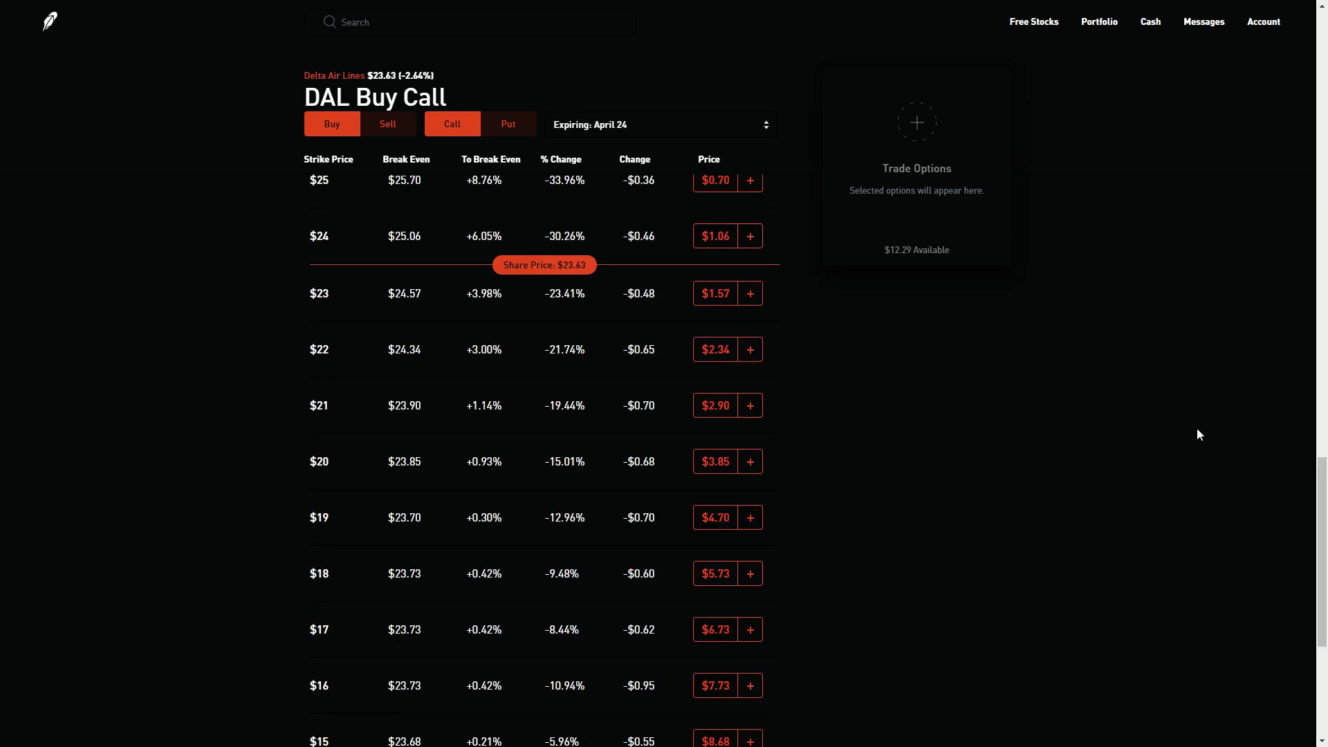
scroll(1169, 447, up, 2)
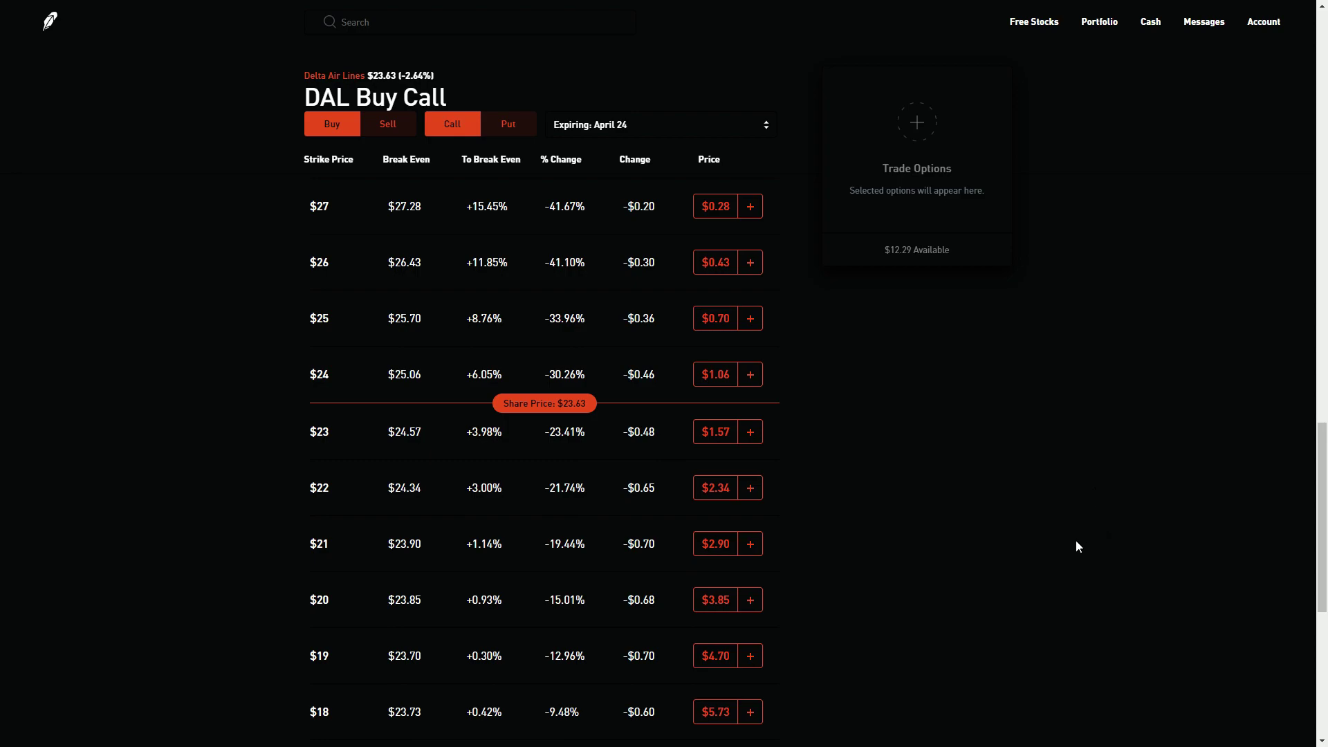
scroll(940, 468, up, 1)
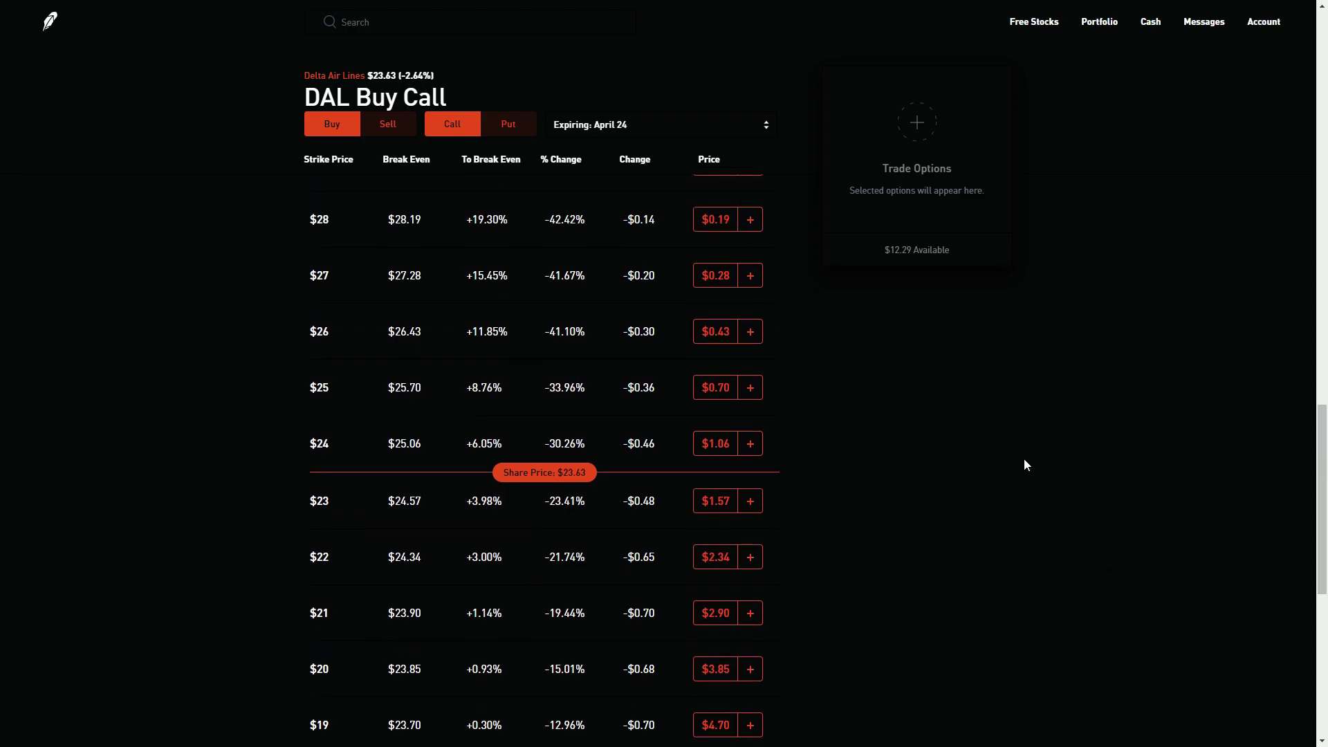
click(516, 129)
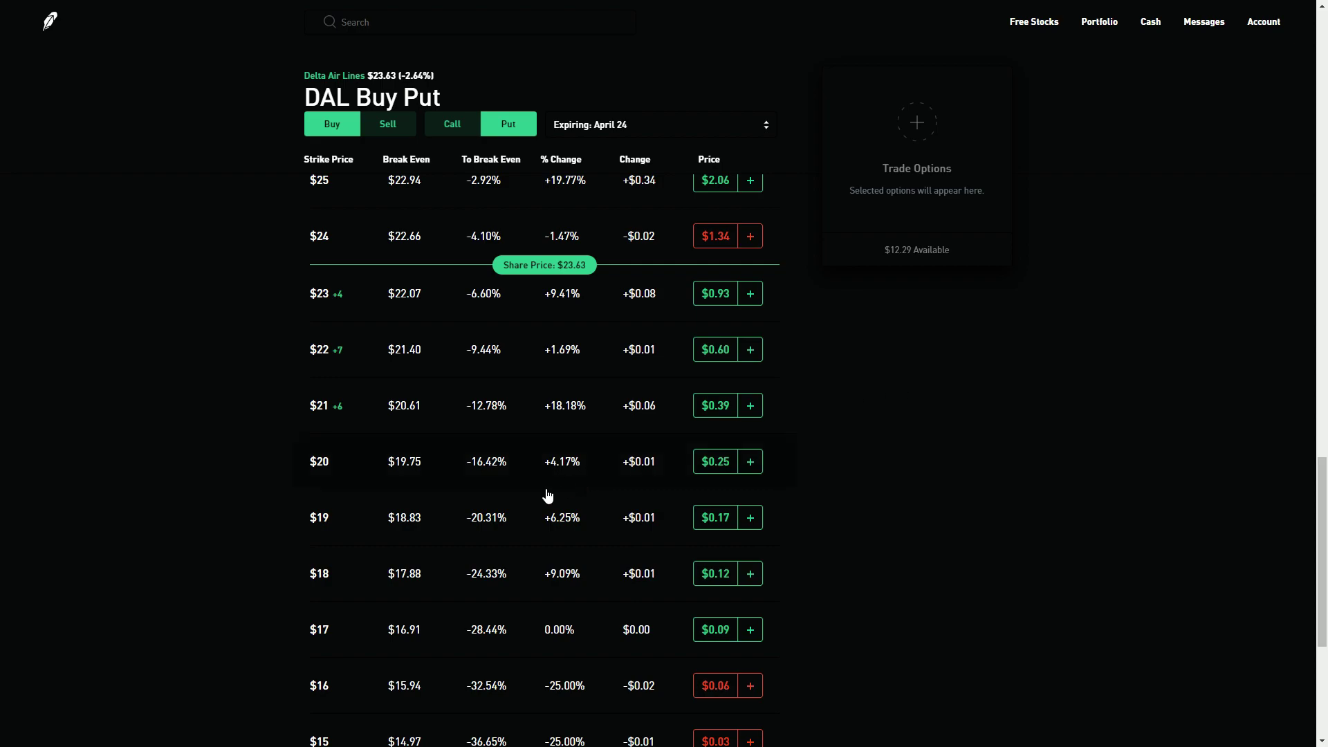
click(419, 414)
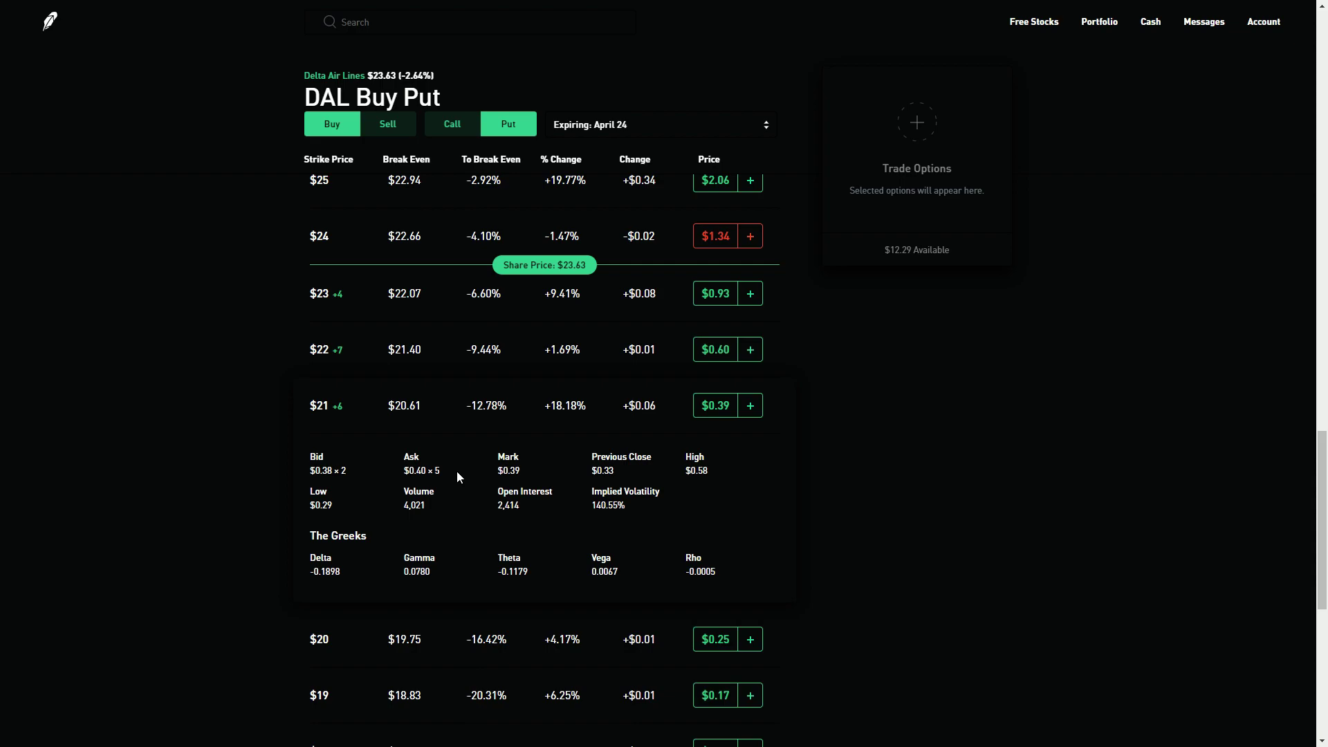
Select the 4,021 volume figure, collapse the $21 strike, and go back to Delta Air Lines.
double_click(417, 506)
click(557, 413)
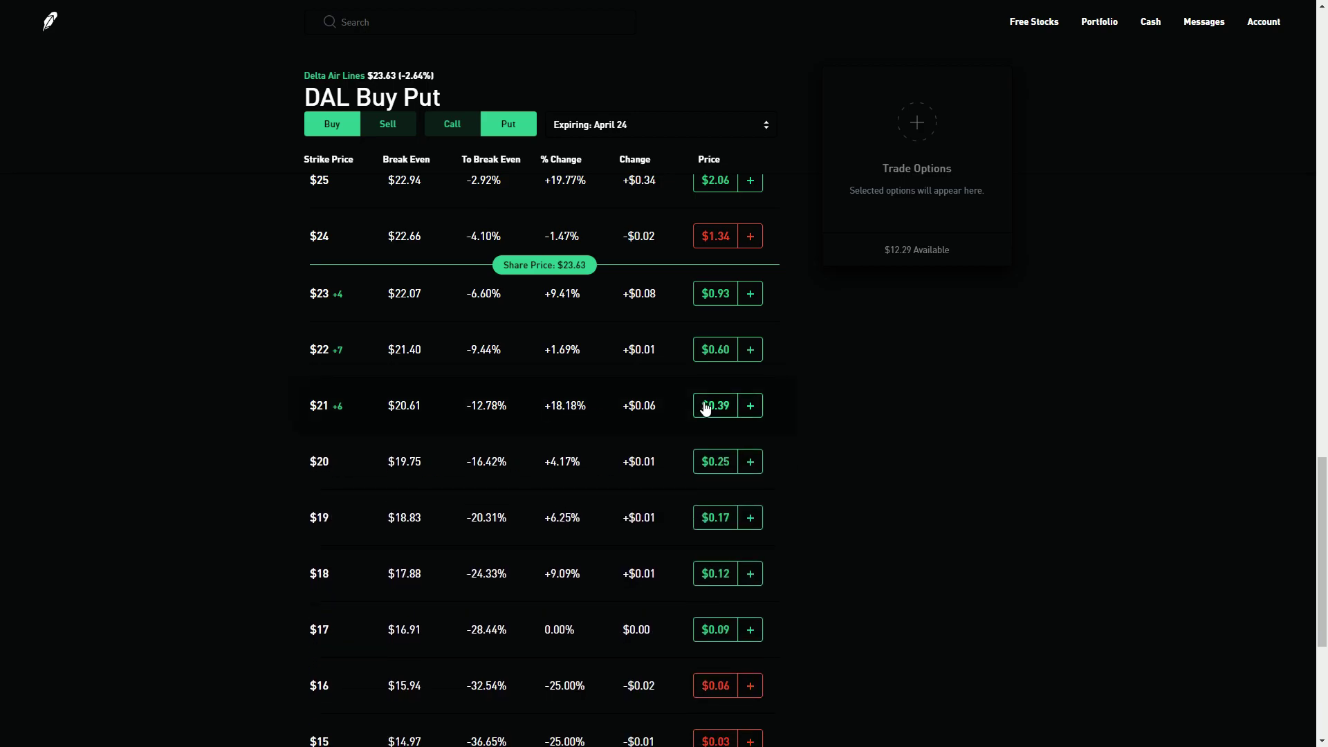
click(326, 76)
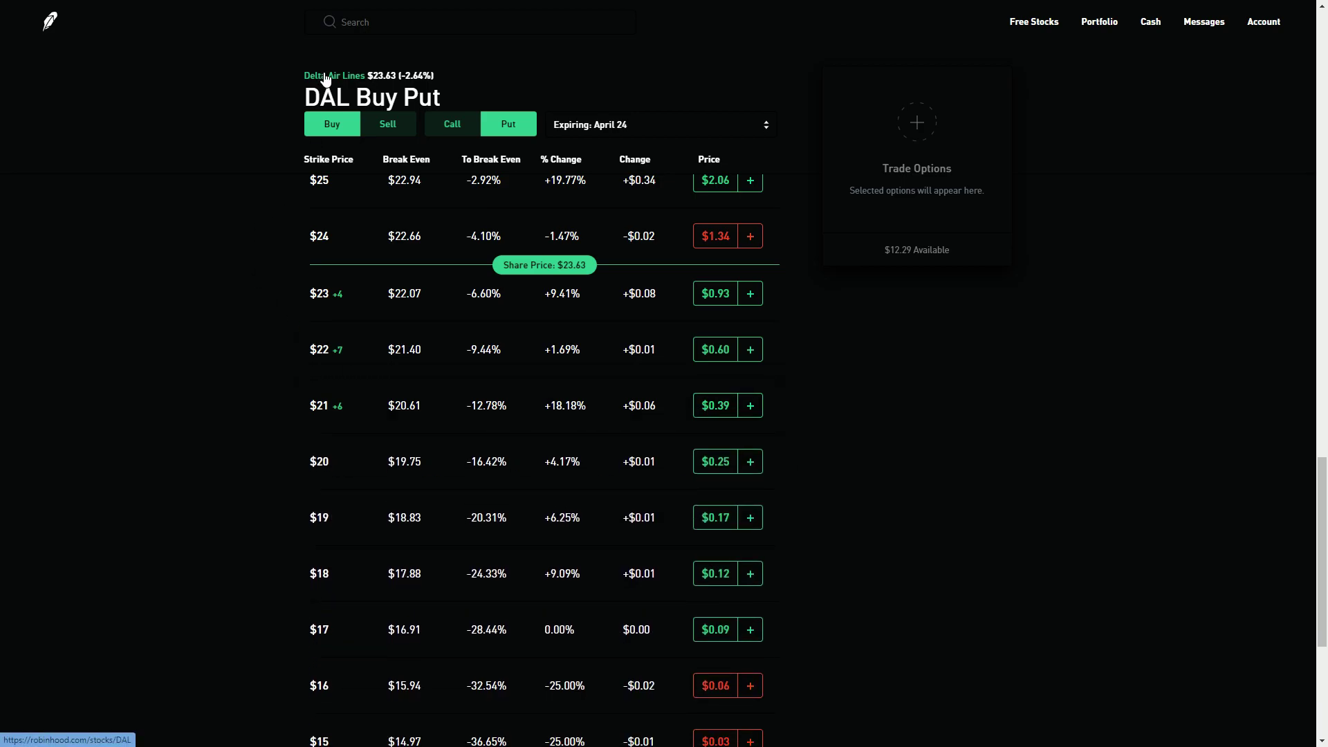
scroll(147, 509, down, 2)
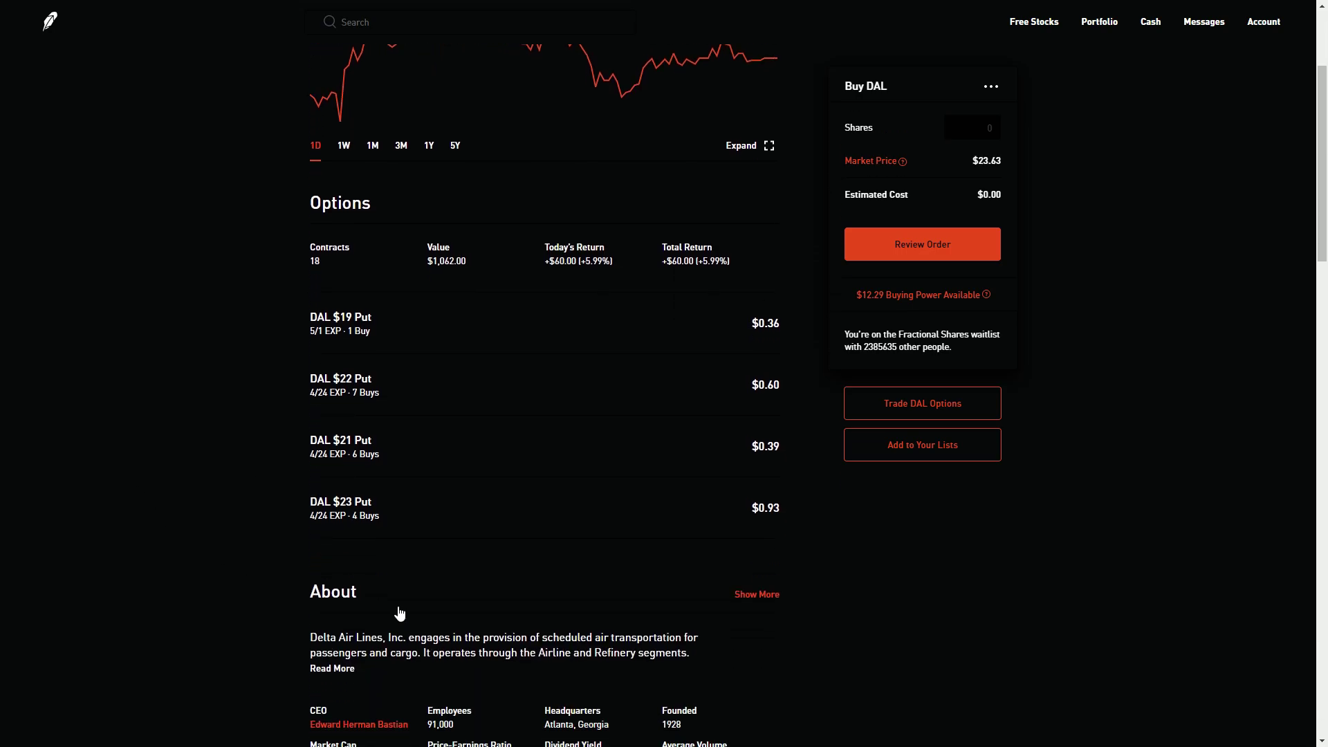
click(408, 443)
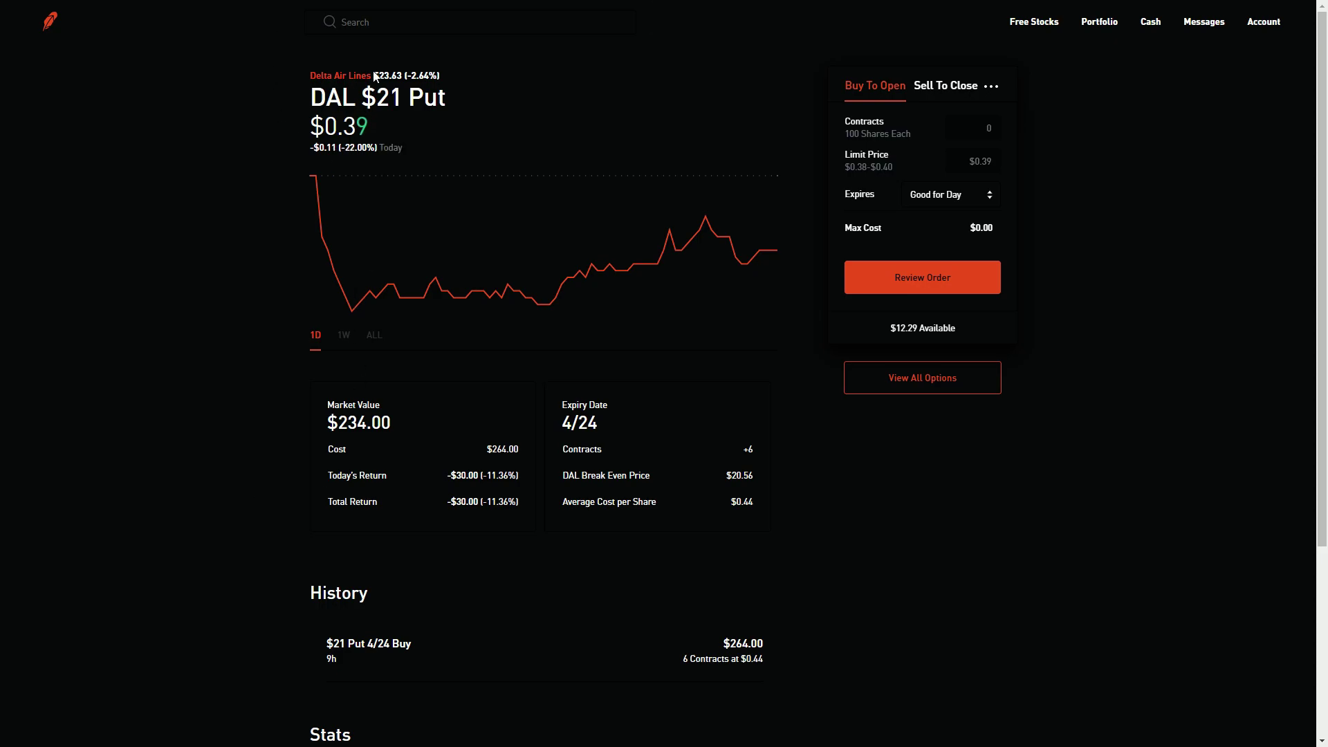
click(351, 74)
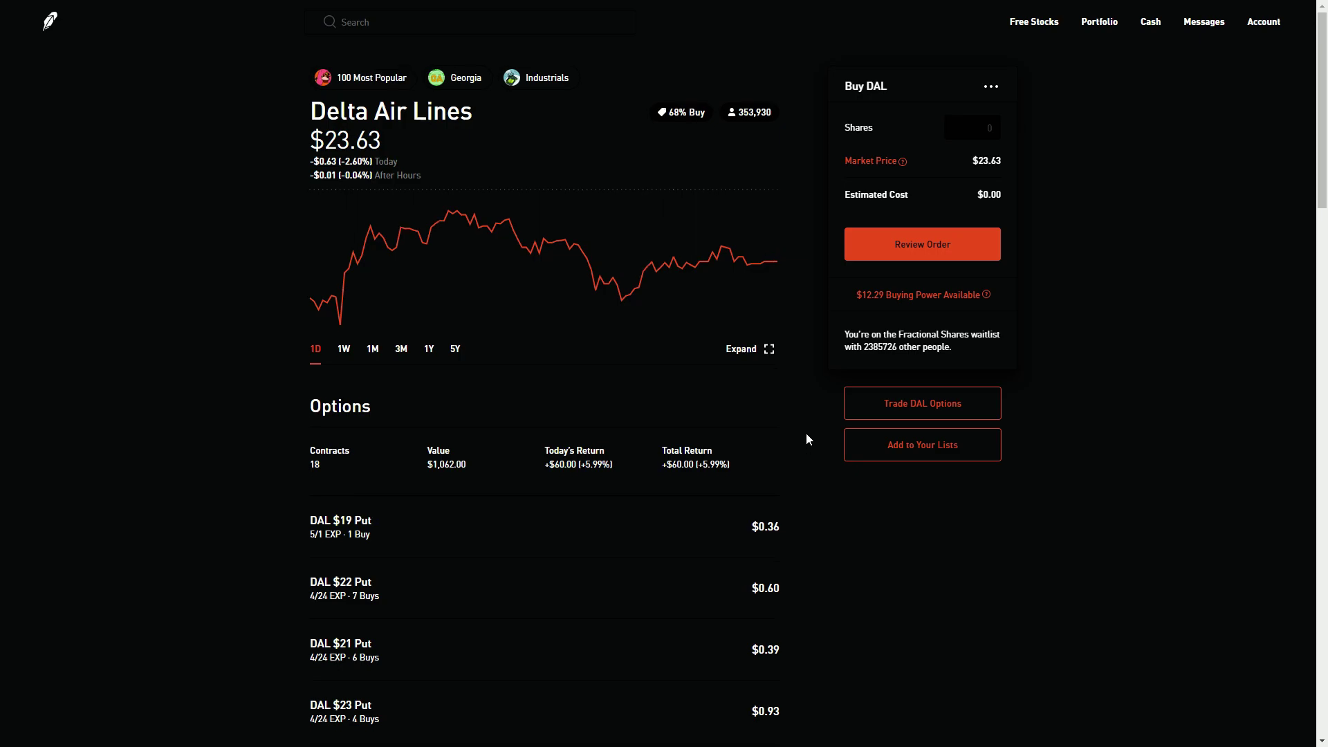
scroll(807, 436, down, 2)
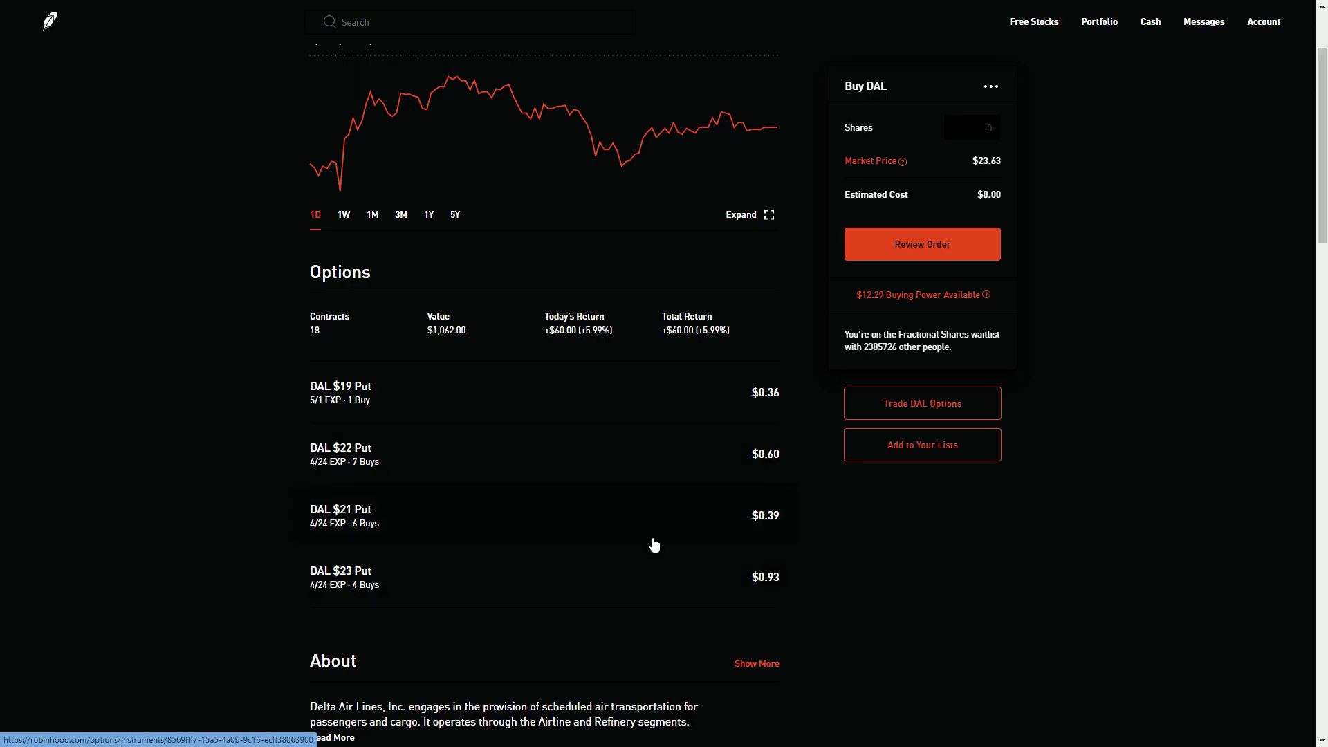
click(956, 397)
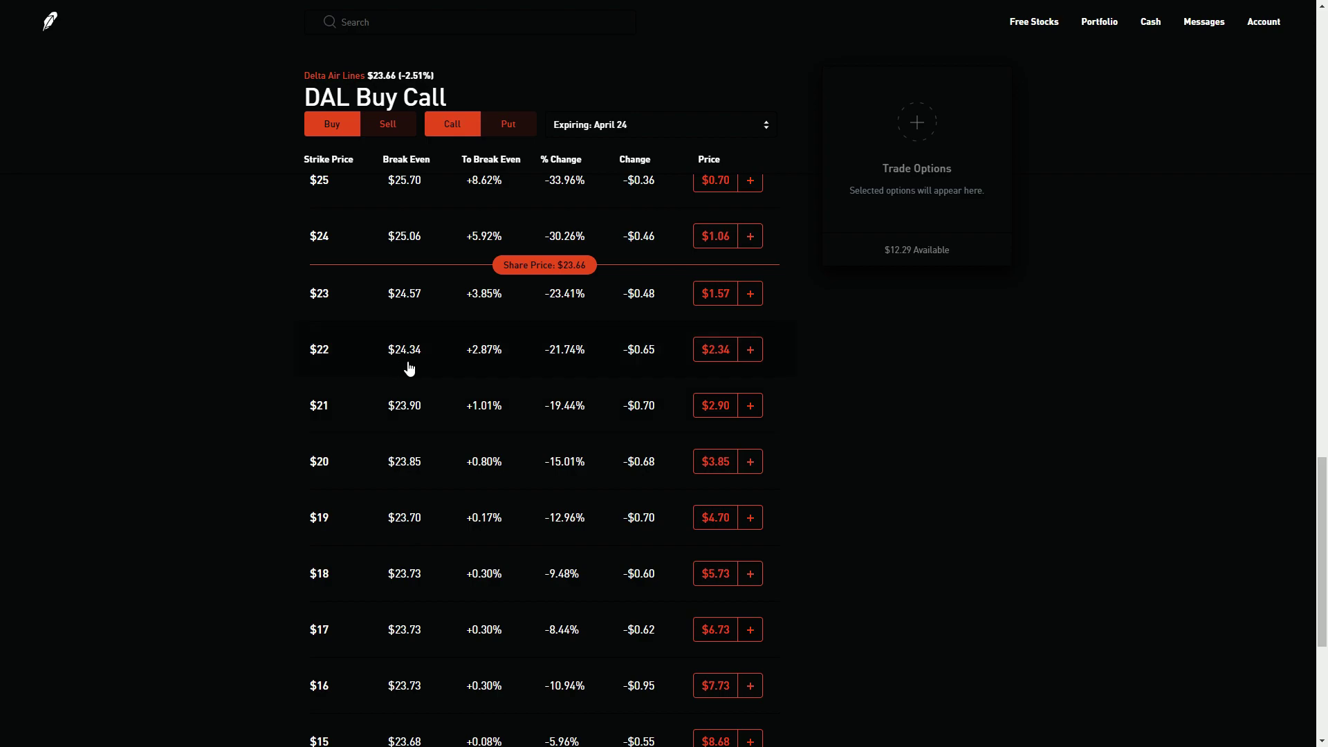
scroll(192, 387, up, 1)
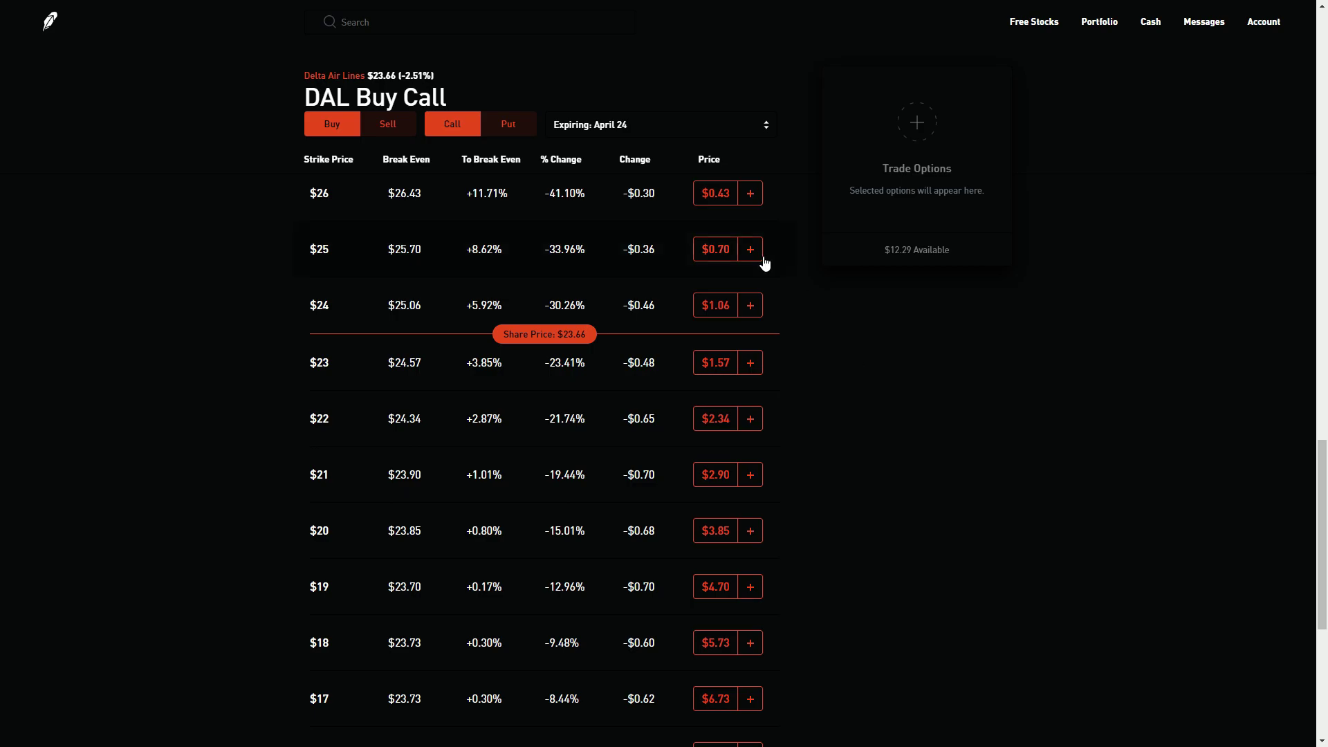
click(509, 124)
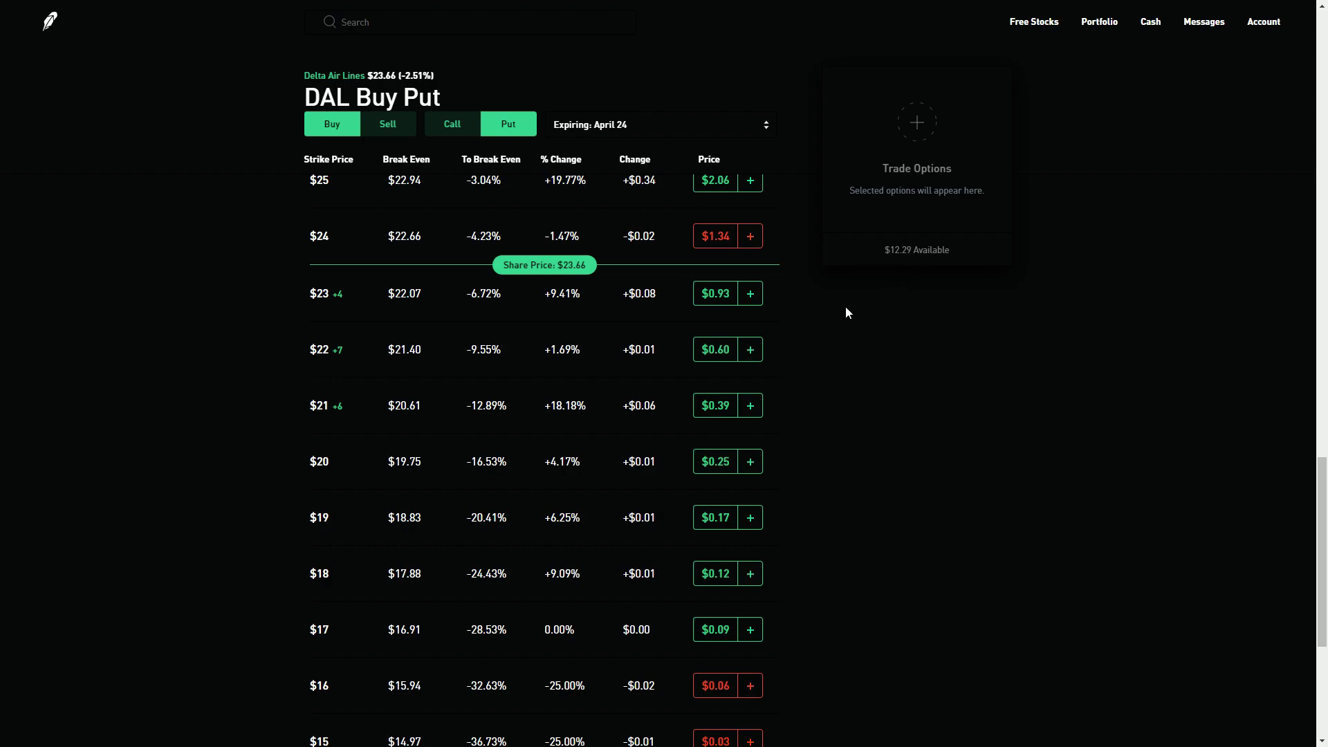
scroll(796, 313, up, 1)
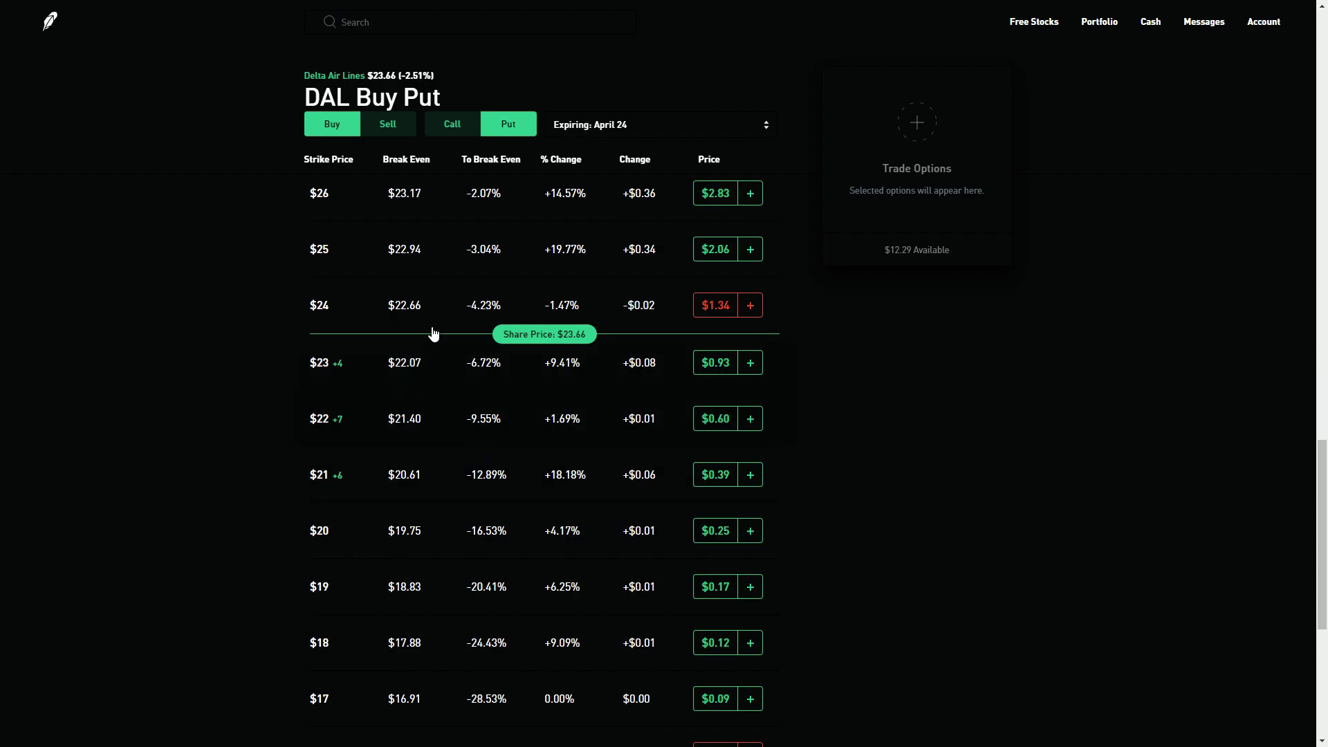
click(636, 133)
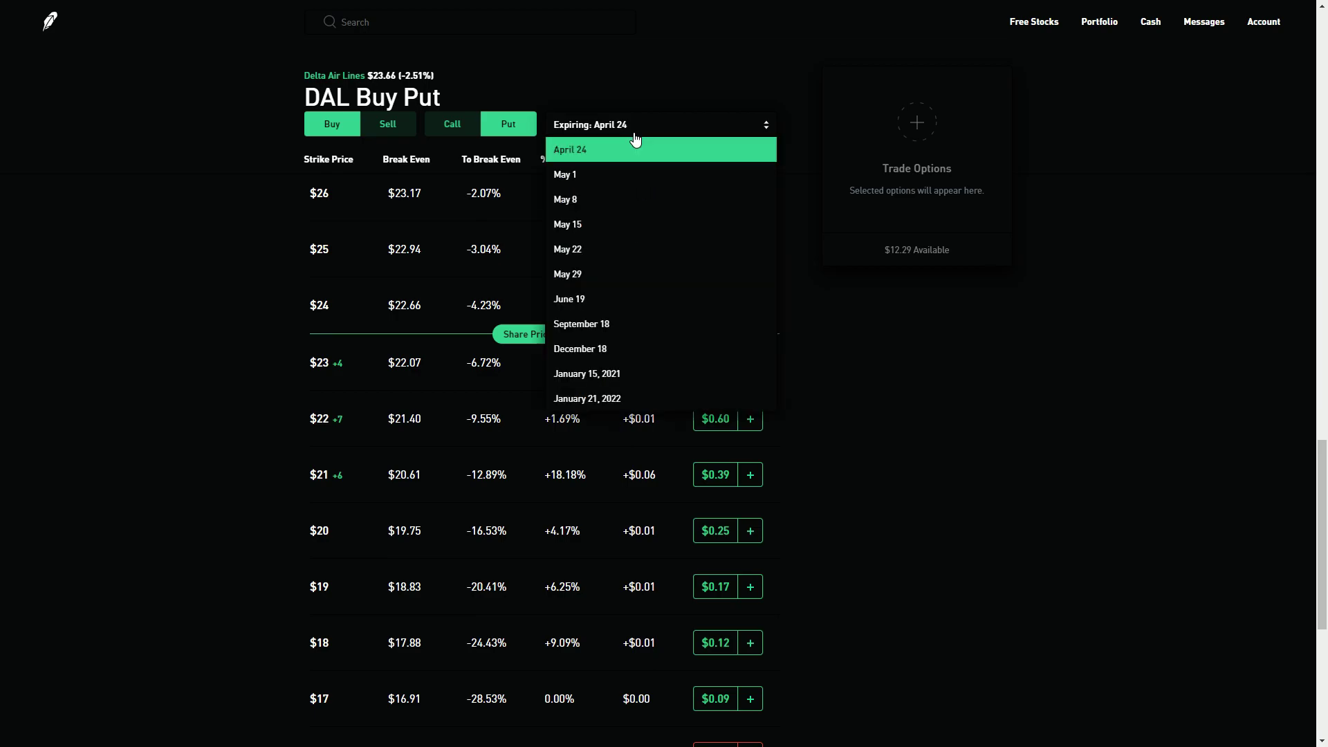
click(629, 277)
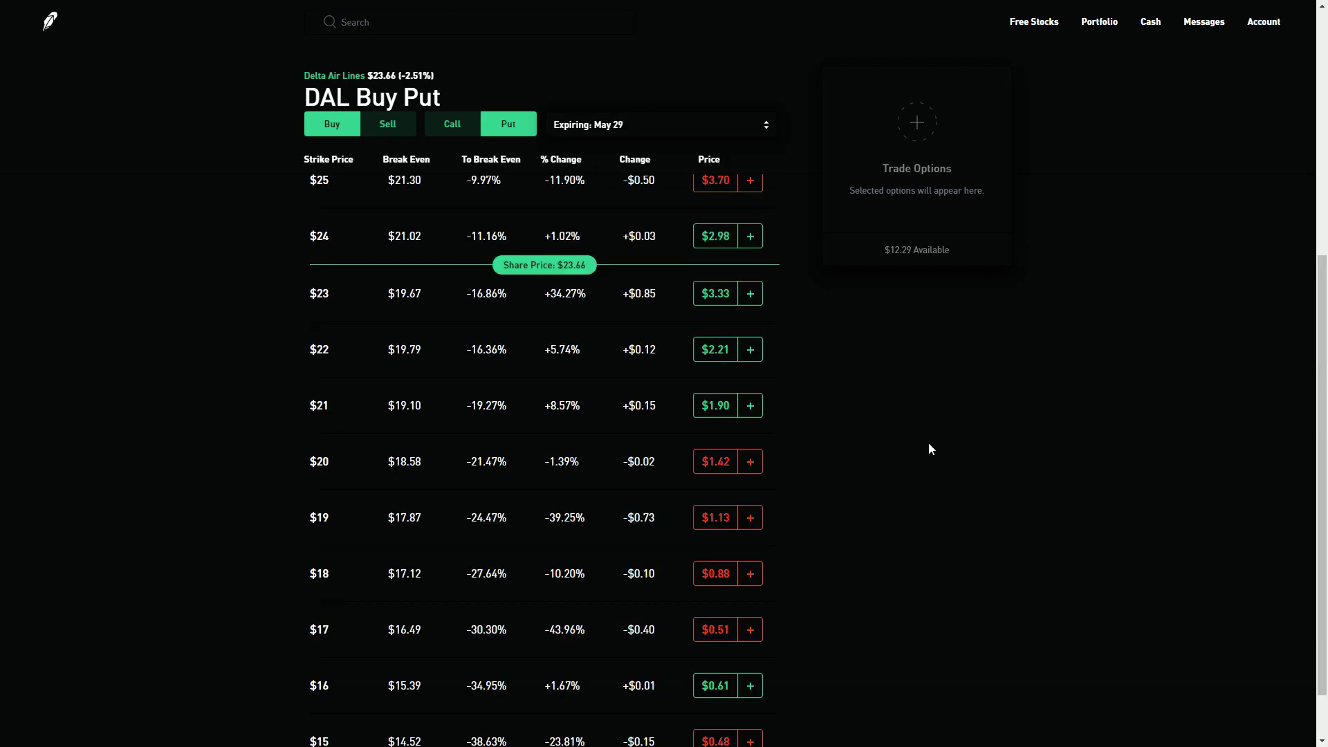
scroll(871, 396, up, 2)
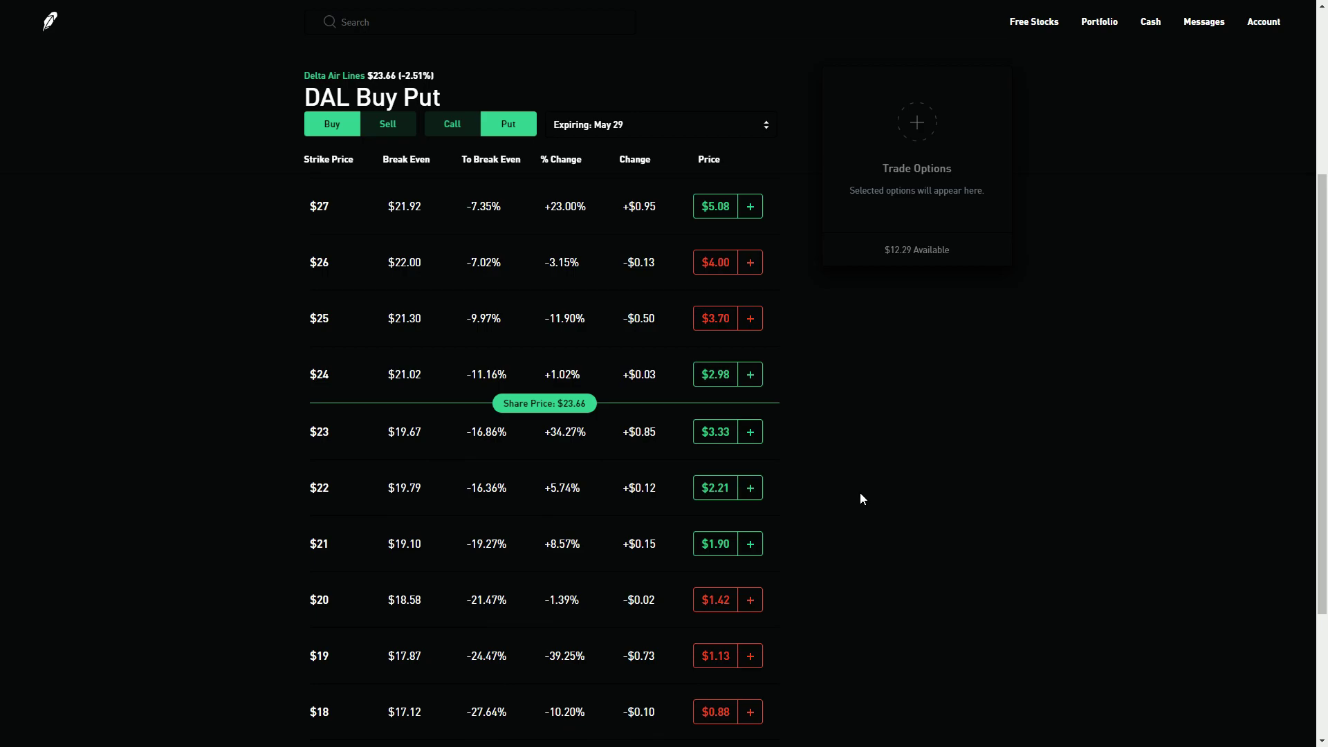
click(651, 132)
click(646, 153)
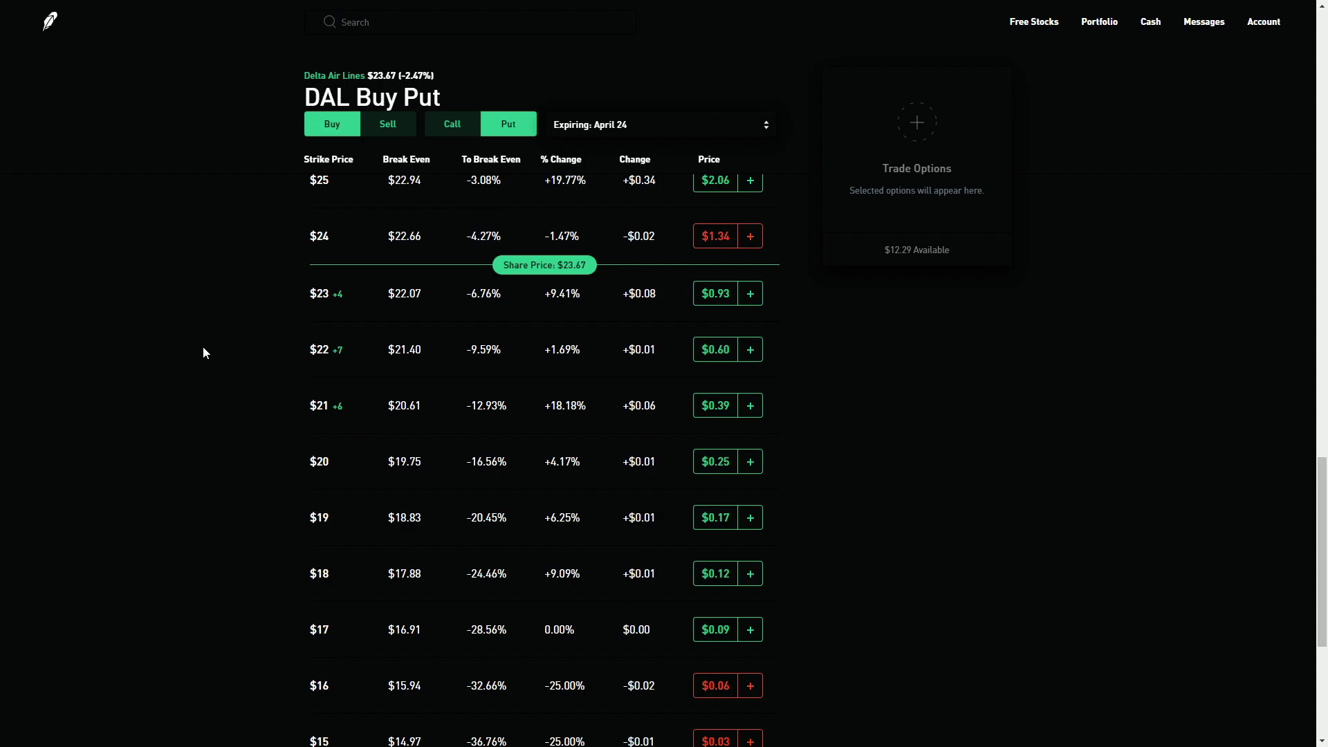
scroll(205, 353, up, 1)
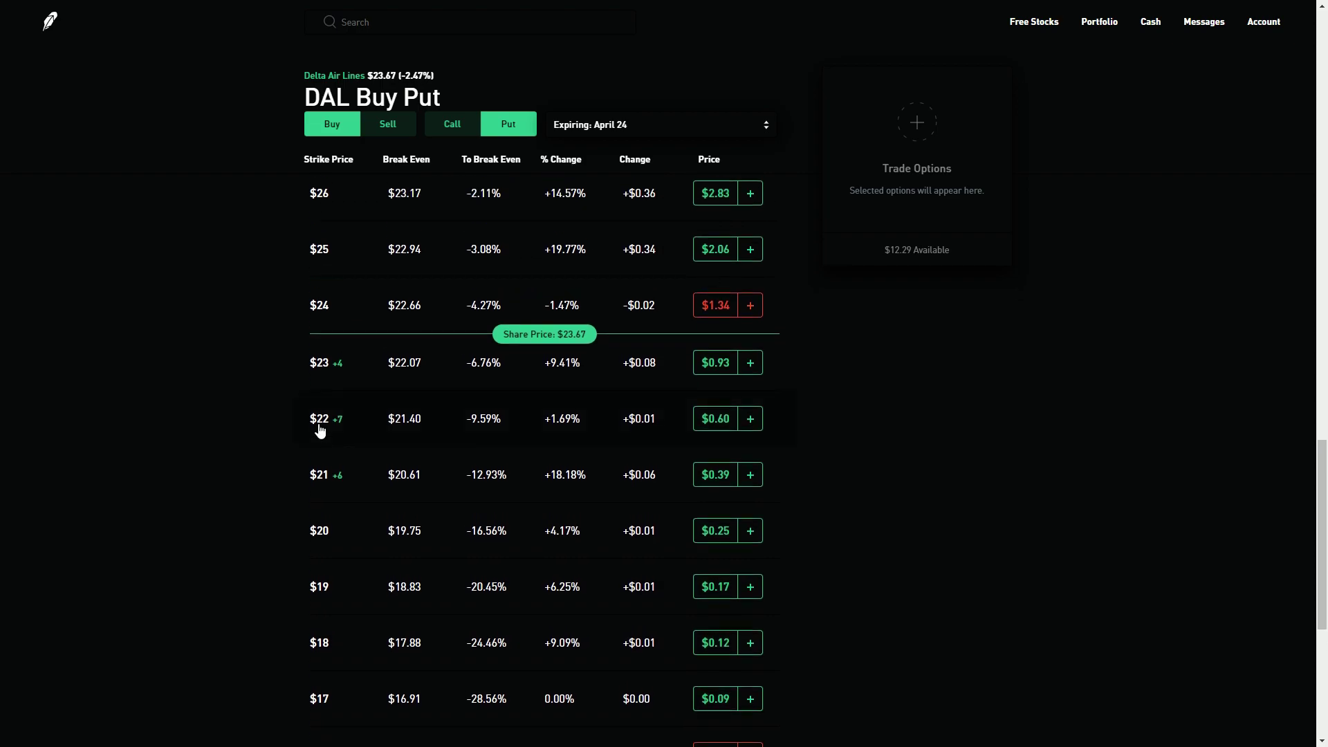
Go through the Delta Air Lines page back to the Robinhood portfolio home dashboard.
click(346, 81)
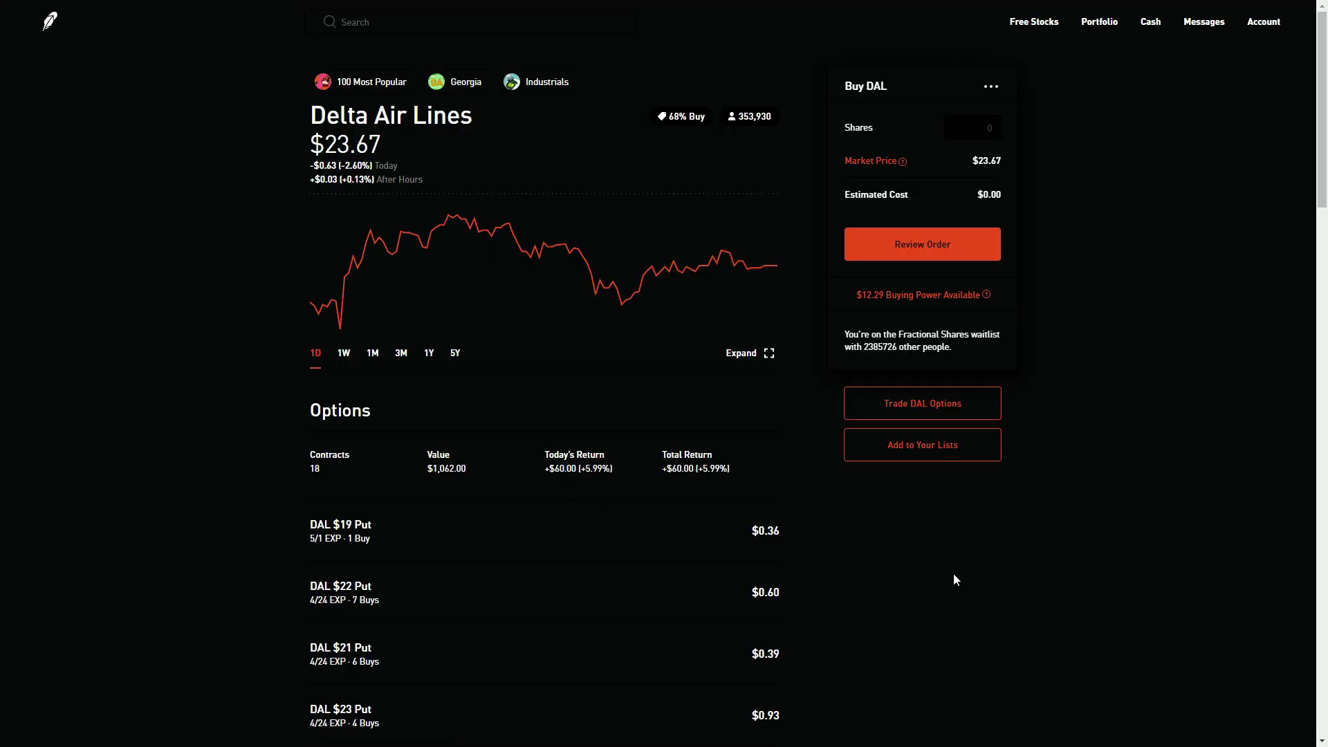
scroll(953, 574, down, 2)
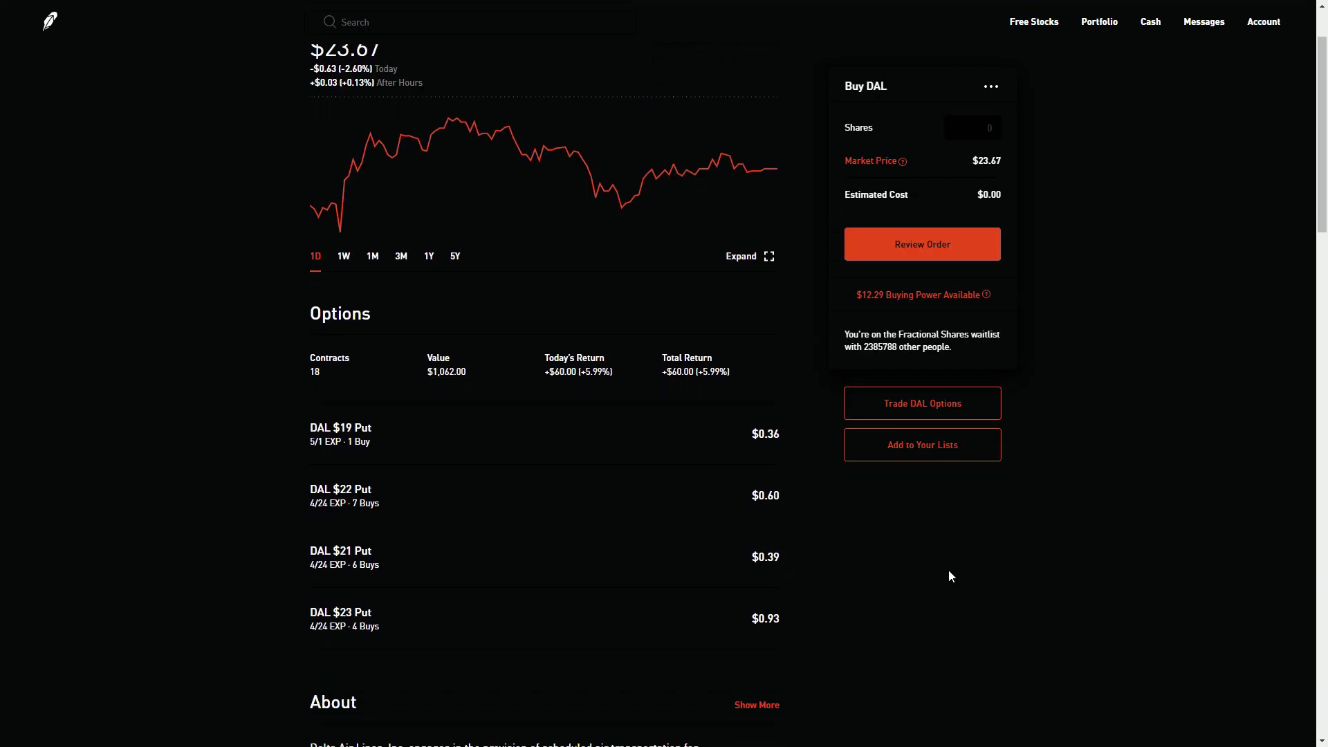
click(50, 20)
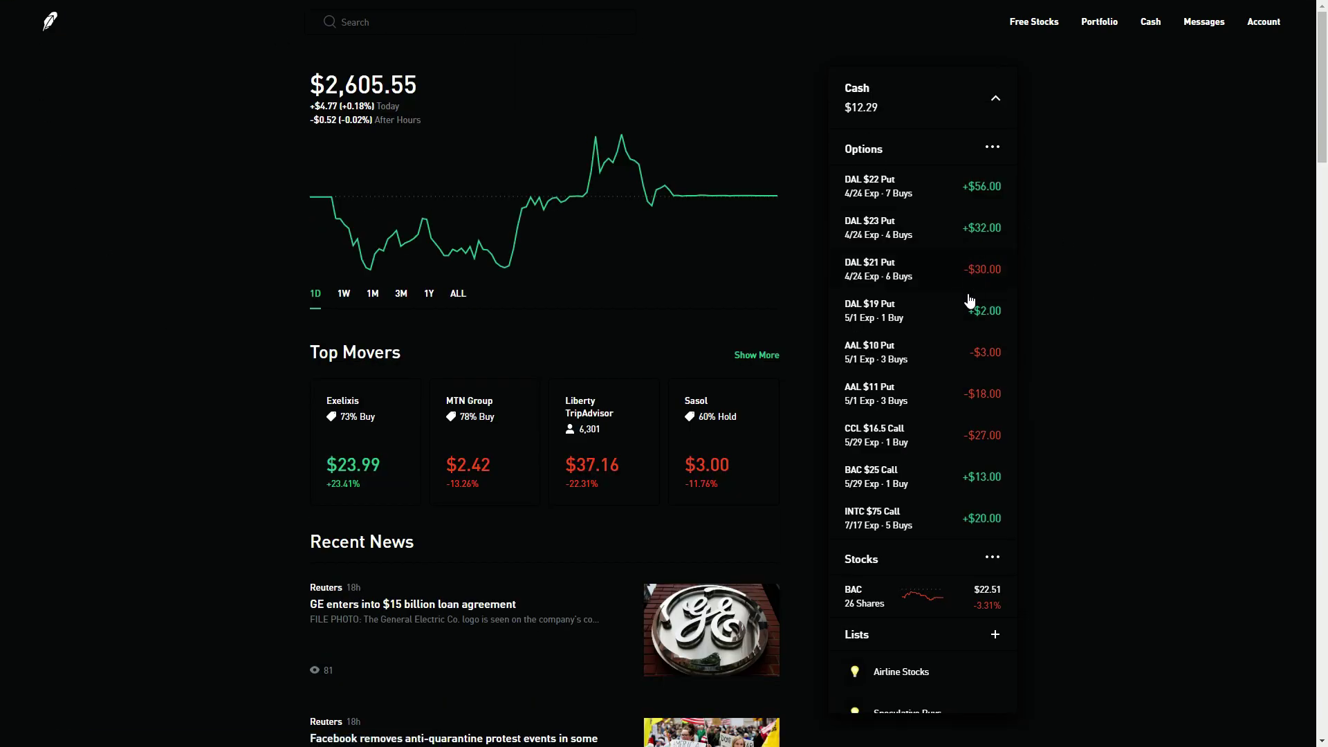
click(993, 153)
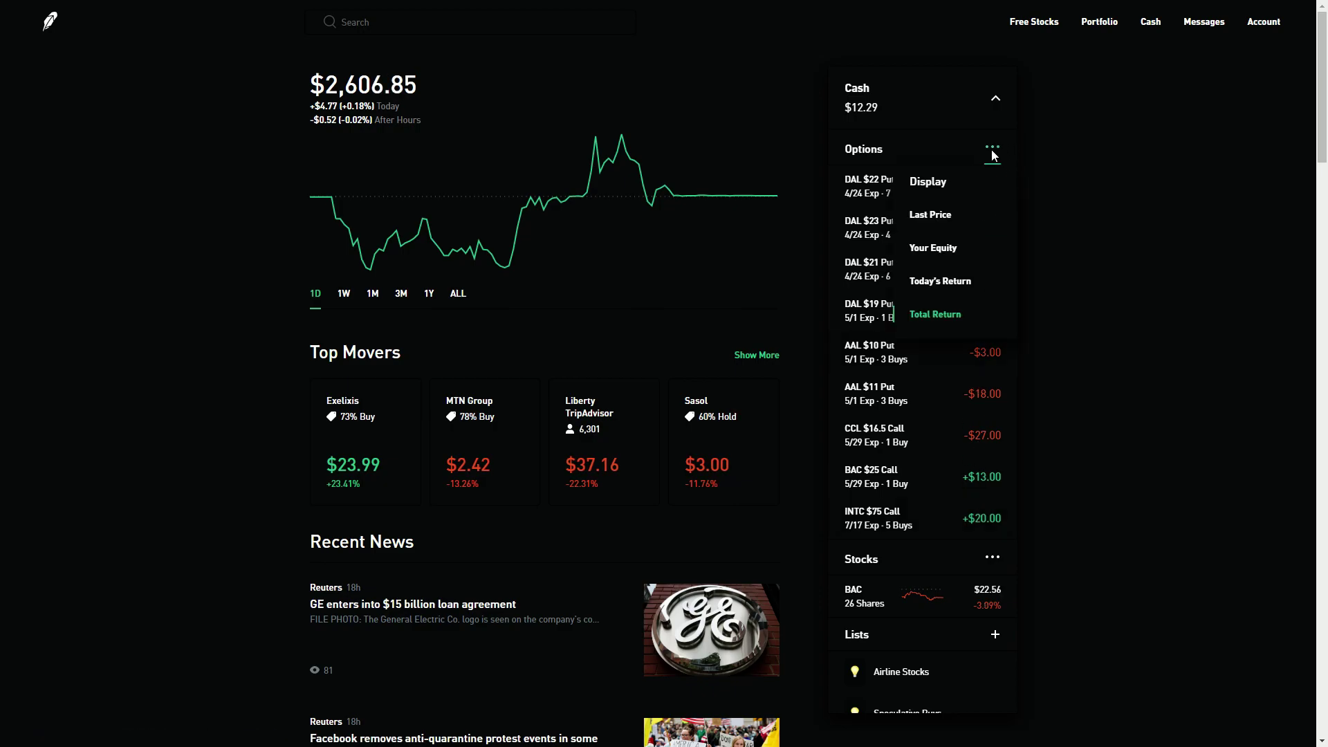
click(941, 216)
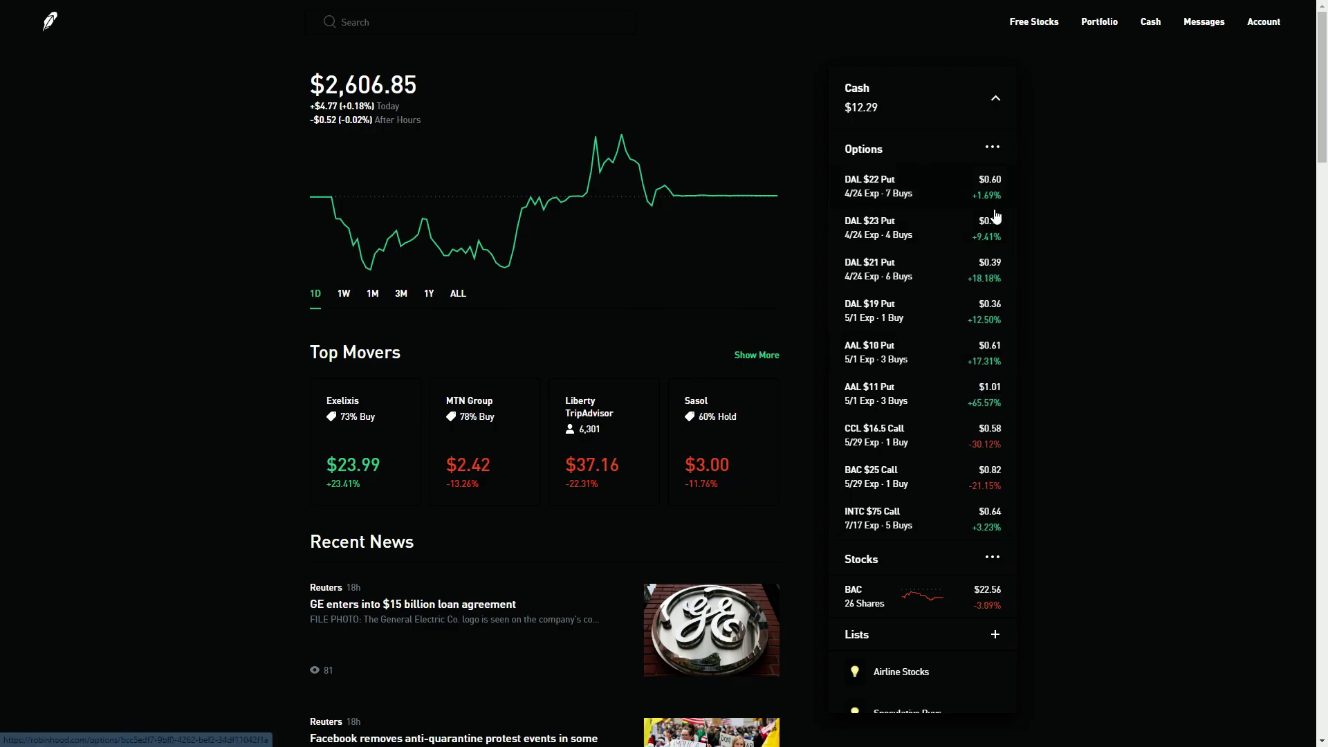
click(992, 146)
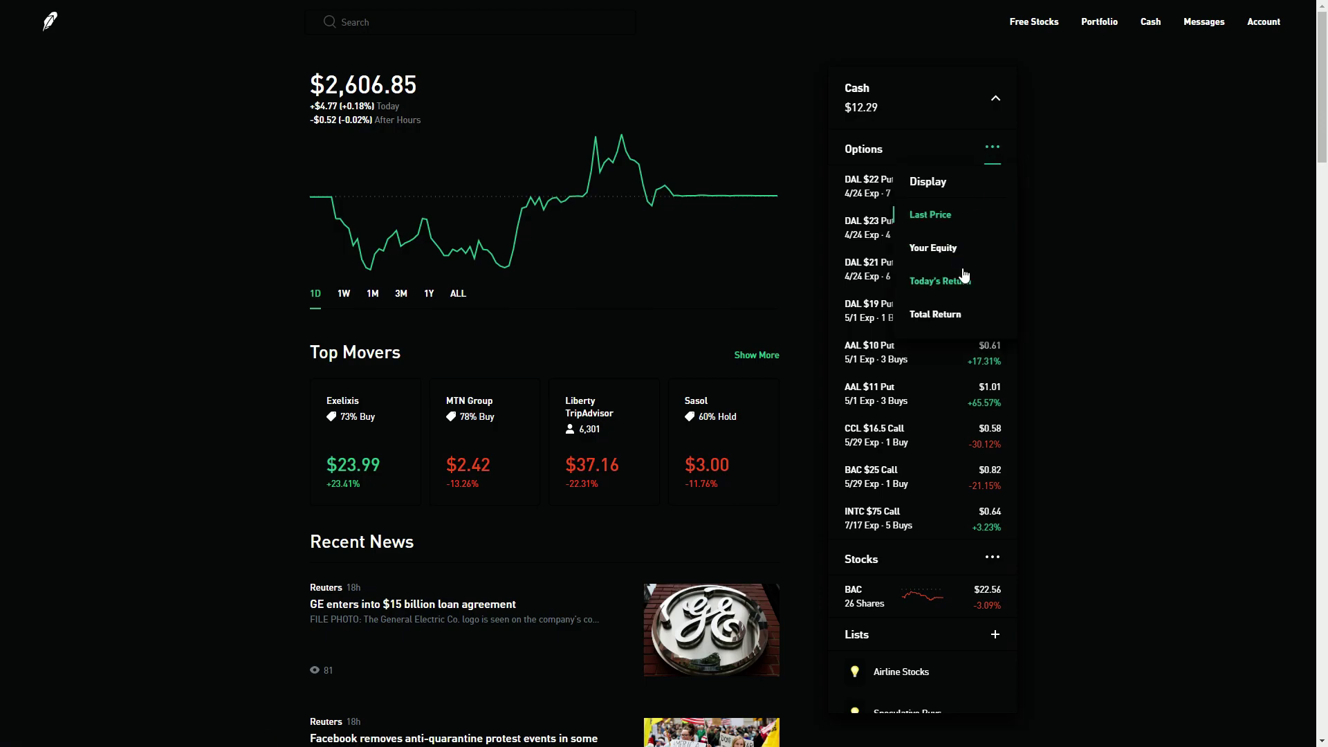
click(947, 328)
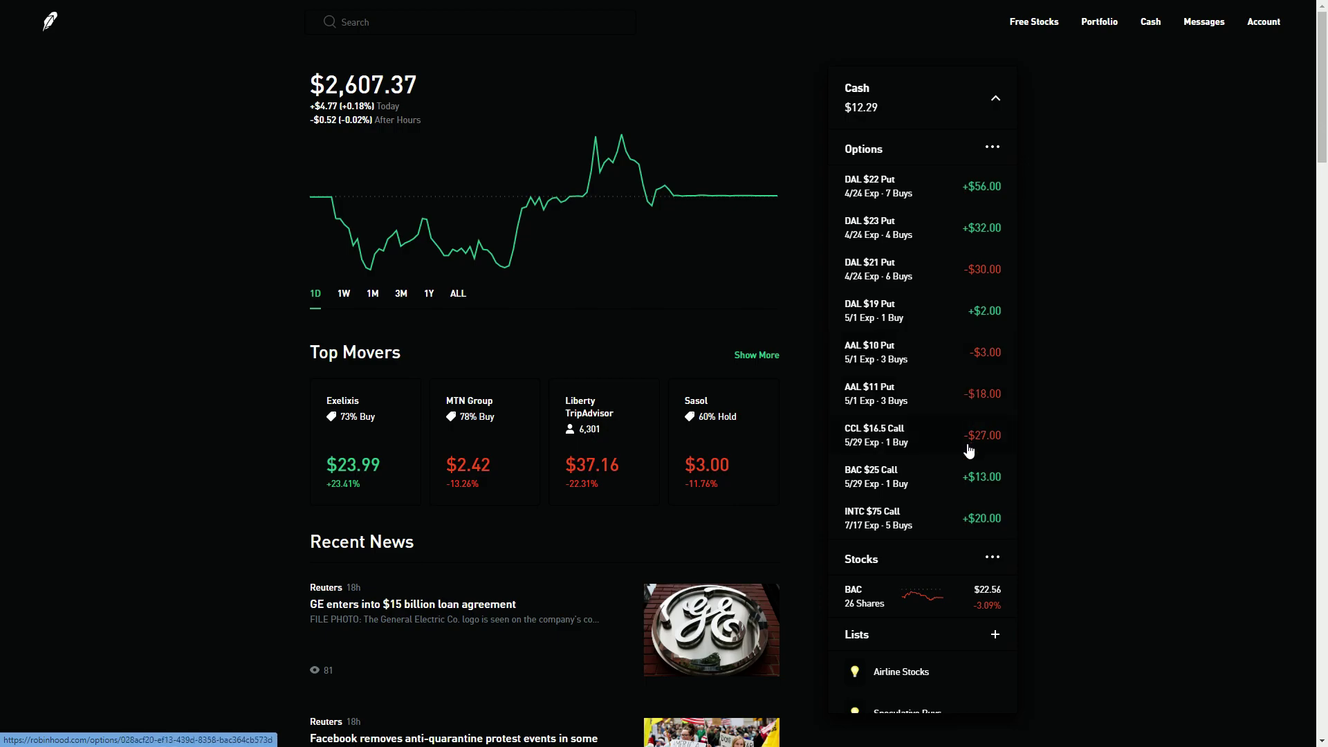
scroll(955, 438, down, 1)
scroll(955, 439, up, 1)
scroll(899, 632, down, 1)
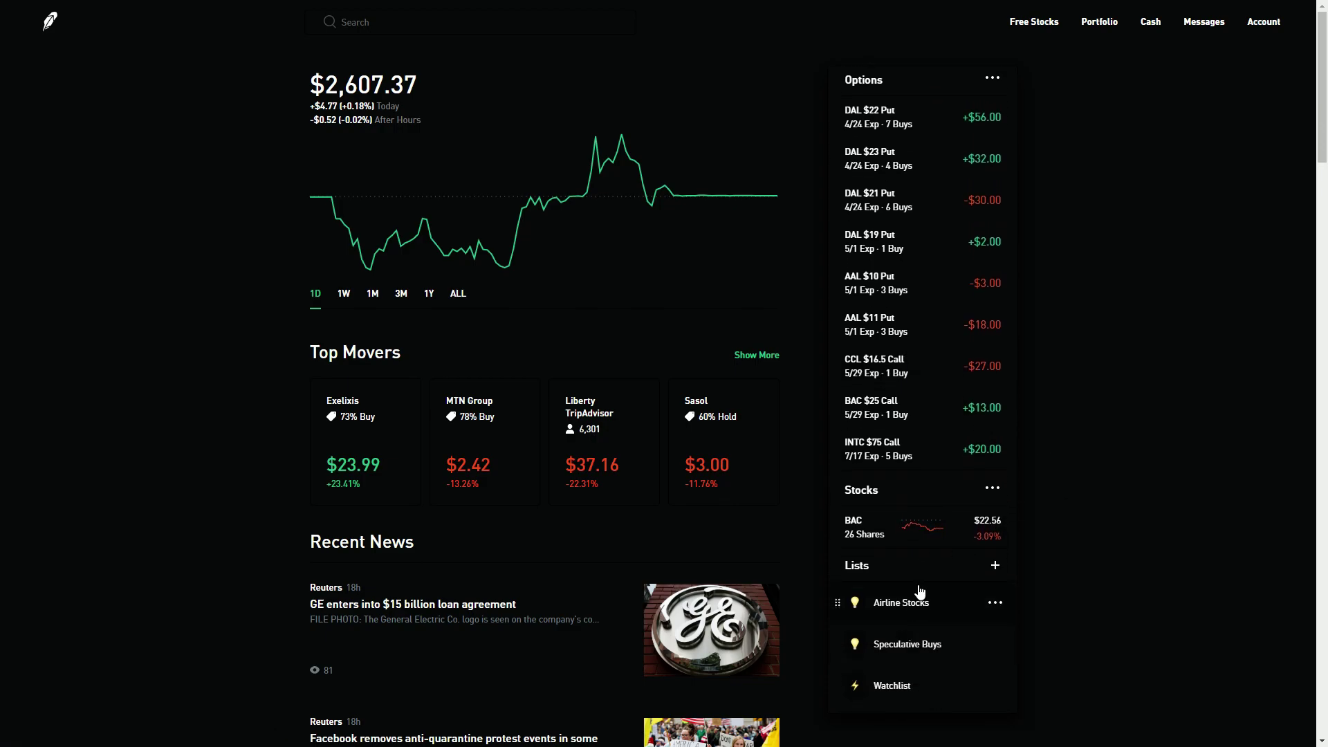
Show the Airline Stocks list (LUV, AAL, SAVE, UAL, DAL) zoomed to 175%.
click(920, 599)
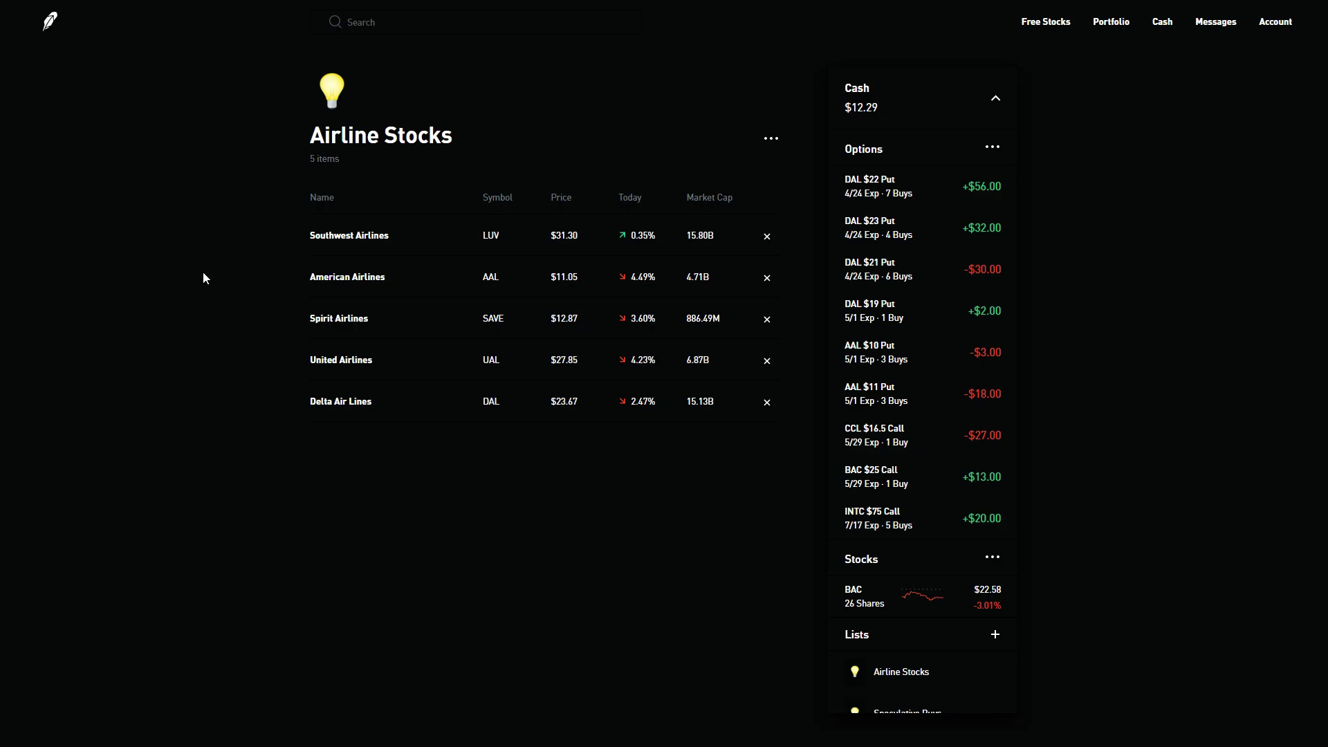
key(ctrl+plus)
key(ctrl+plus)
key(ctrl+plus)
key(ctrl+plus)
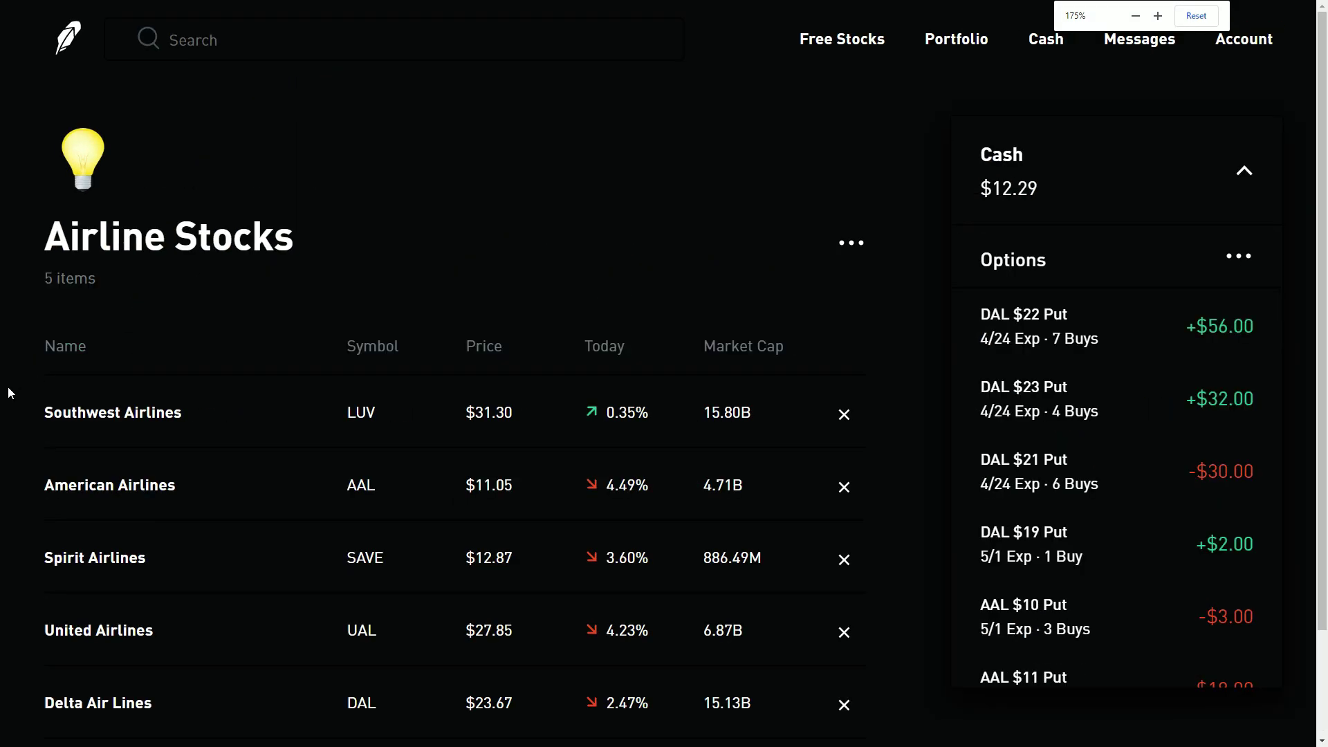
scroll(7, 388, down, 1)
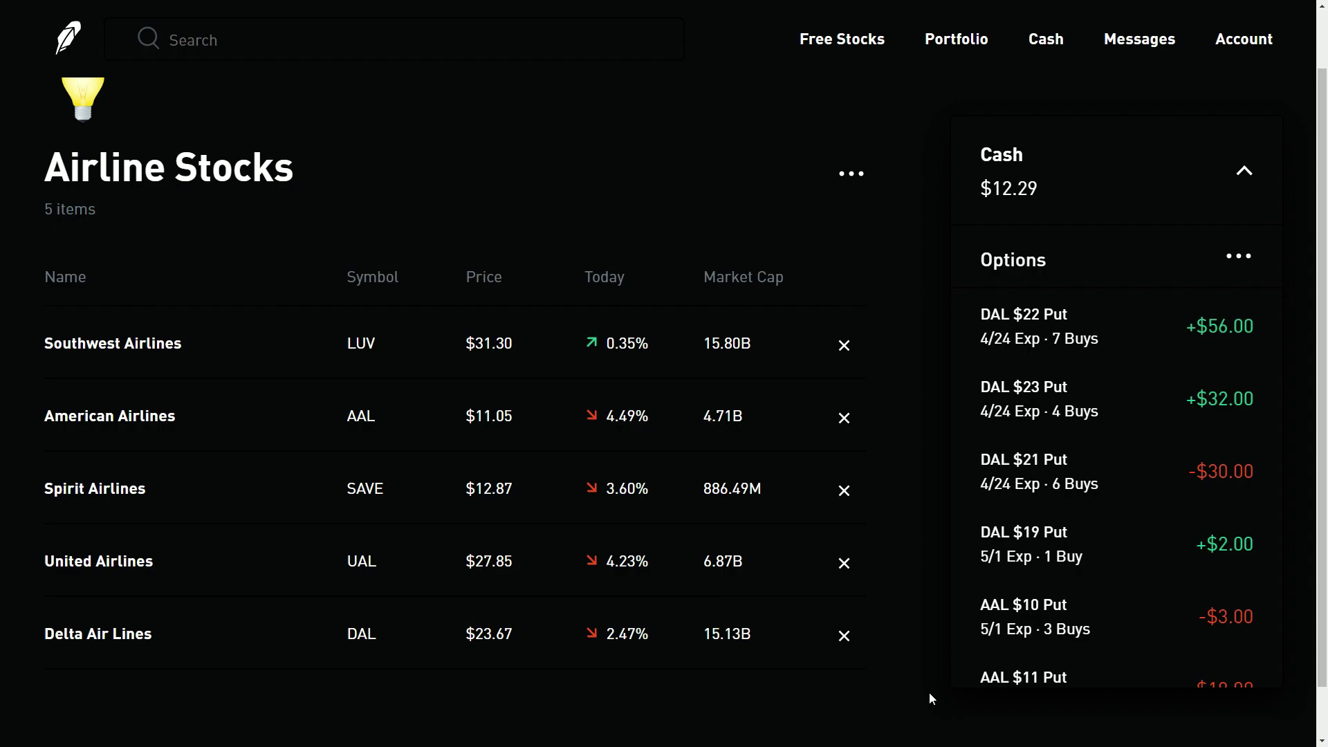